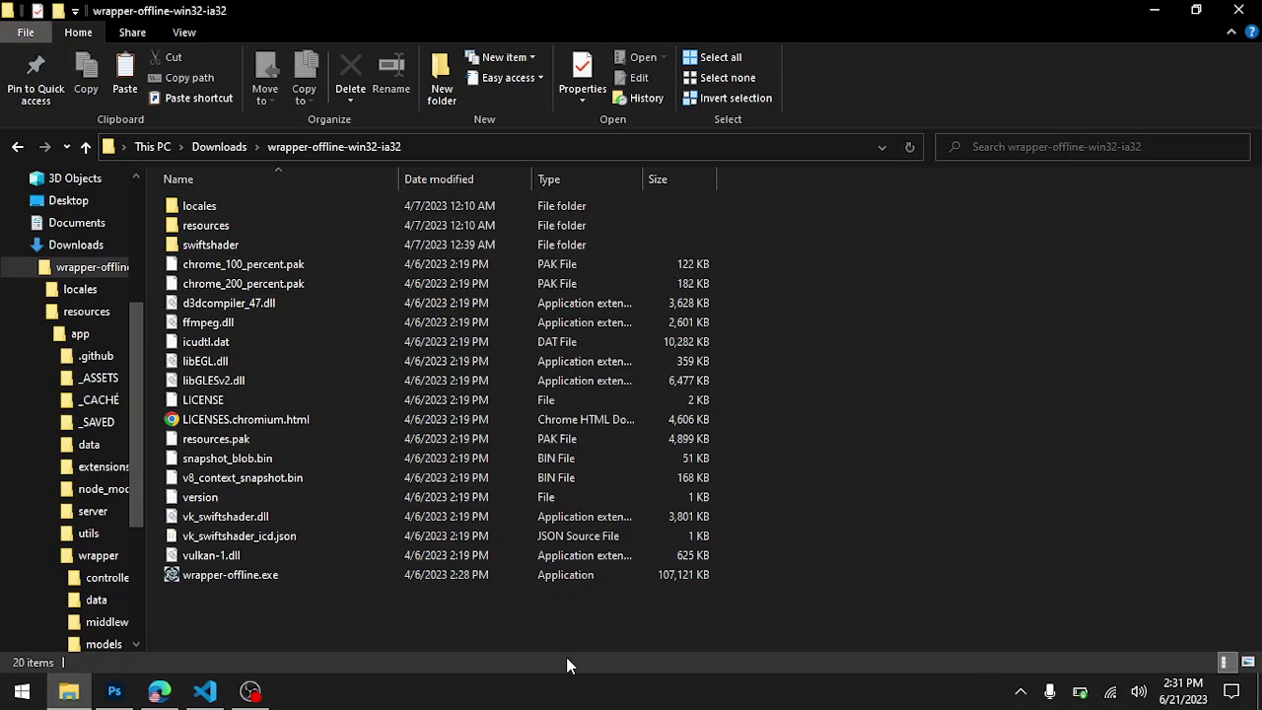
- Run wrapper-offline.exe from the wrapper-offline-win32-ia32 folder
{"action": "left_click", "coordinate": [206, 573]}
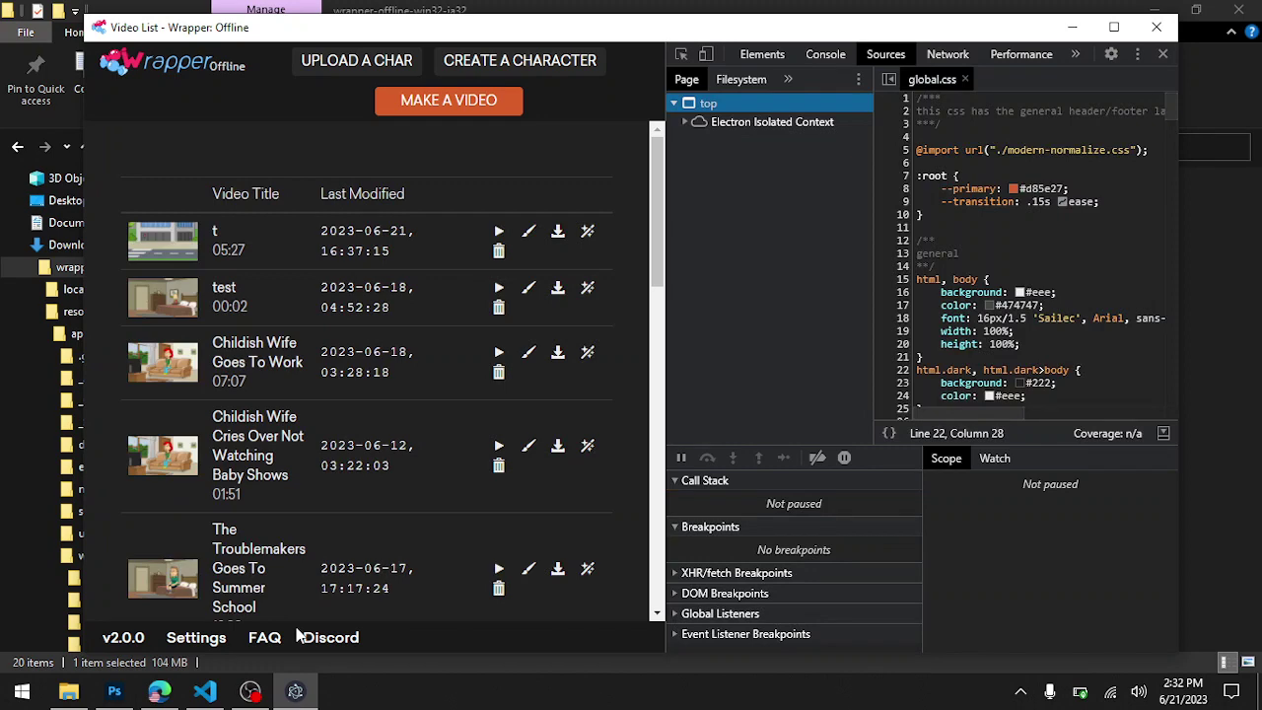
- Close the developer tools, maximize the window and start a new video
{"action": "left_click", "coordinate": [1164, 53]}
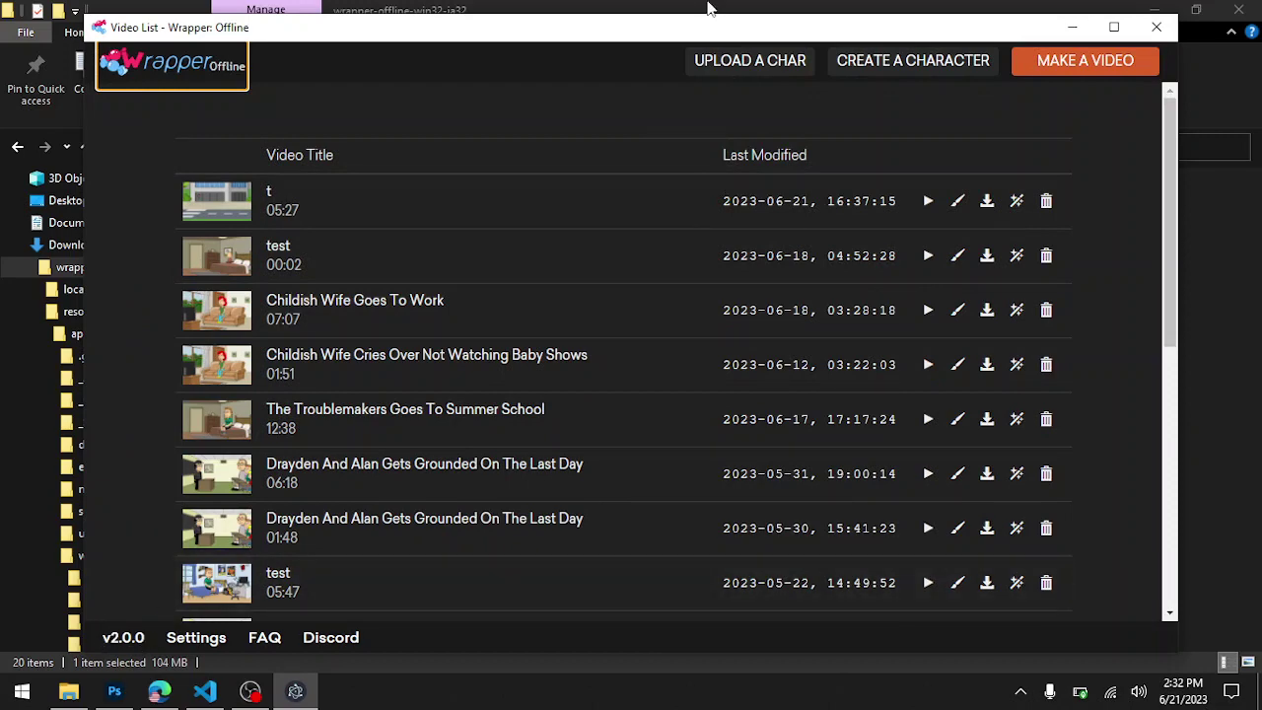
{"action": "left_click", "coordinate": [1114, 26]}
{"action": "left_click", "coordinate": [1169, 40]}
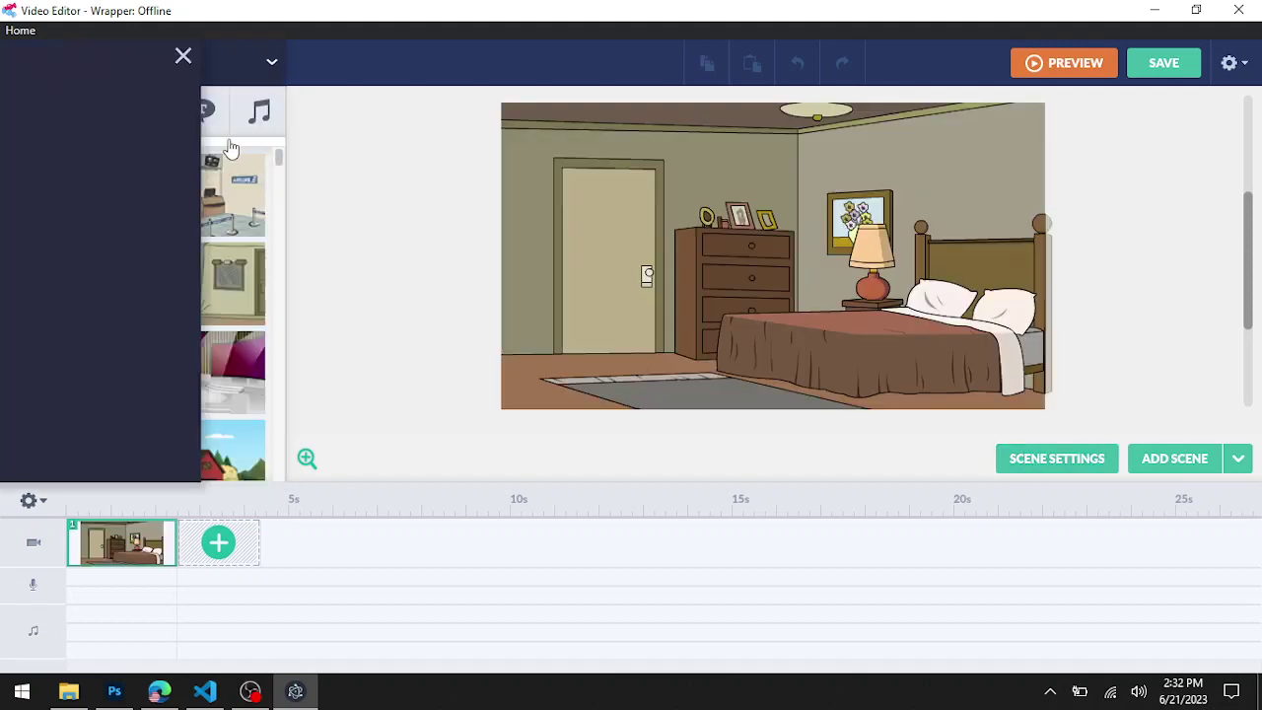
- Open the scene's text-to-speech narration settings and browse the male voice list
{"action": "left_click", "coordinate": [1010, 459]}
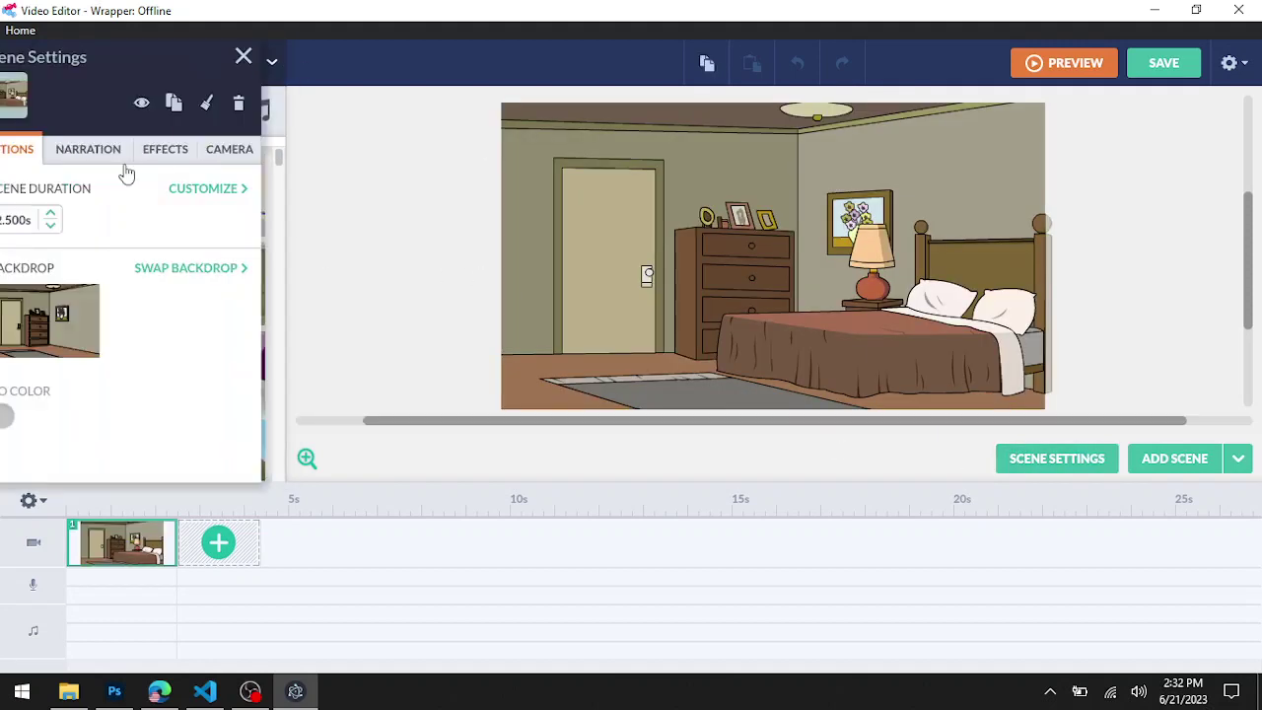
{"action": "left_click", "coordinate": [83, 157]}
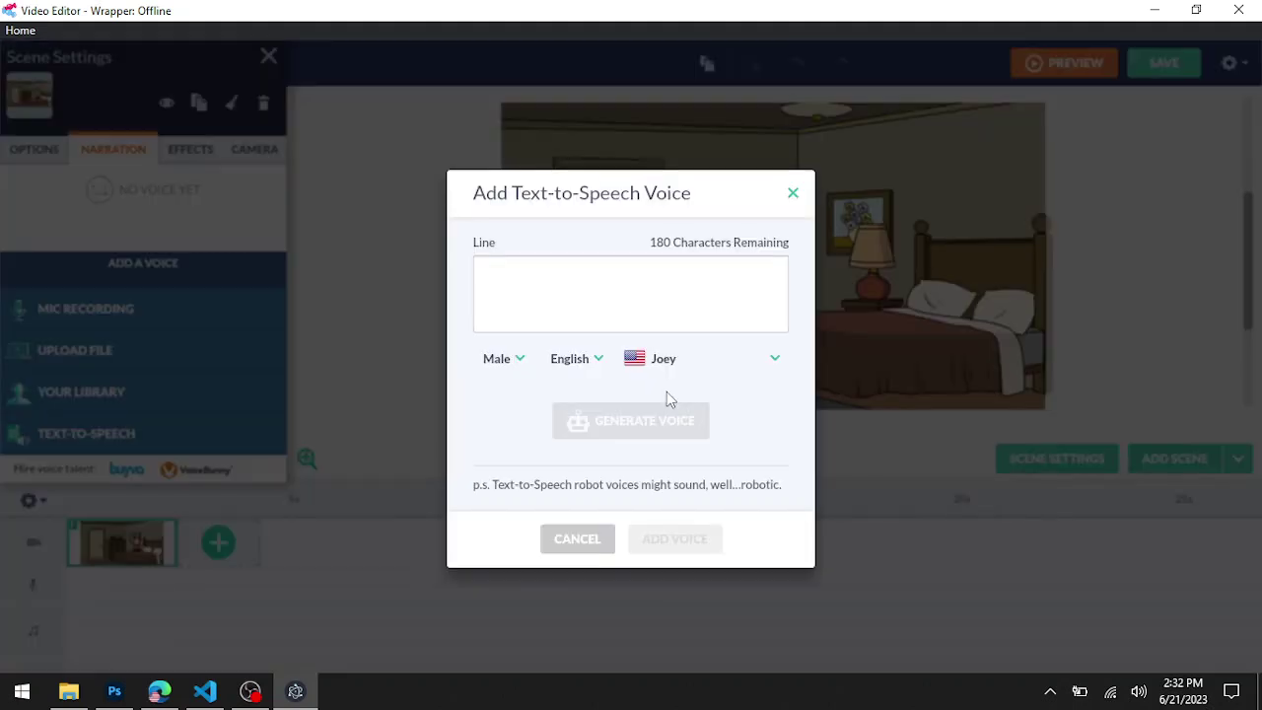
{"action": "left_click", "coordinate": [664, 365]}
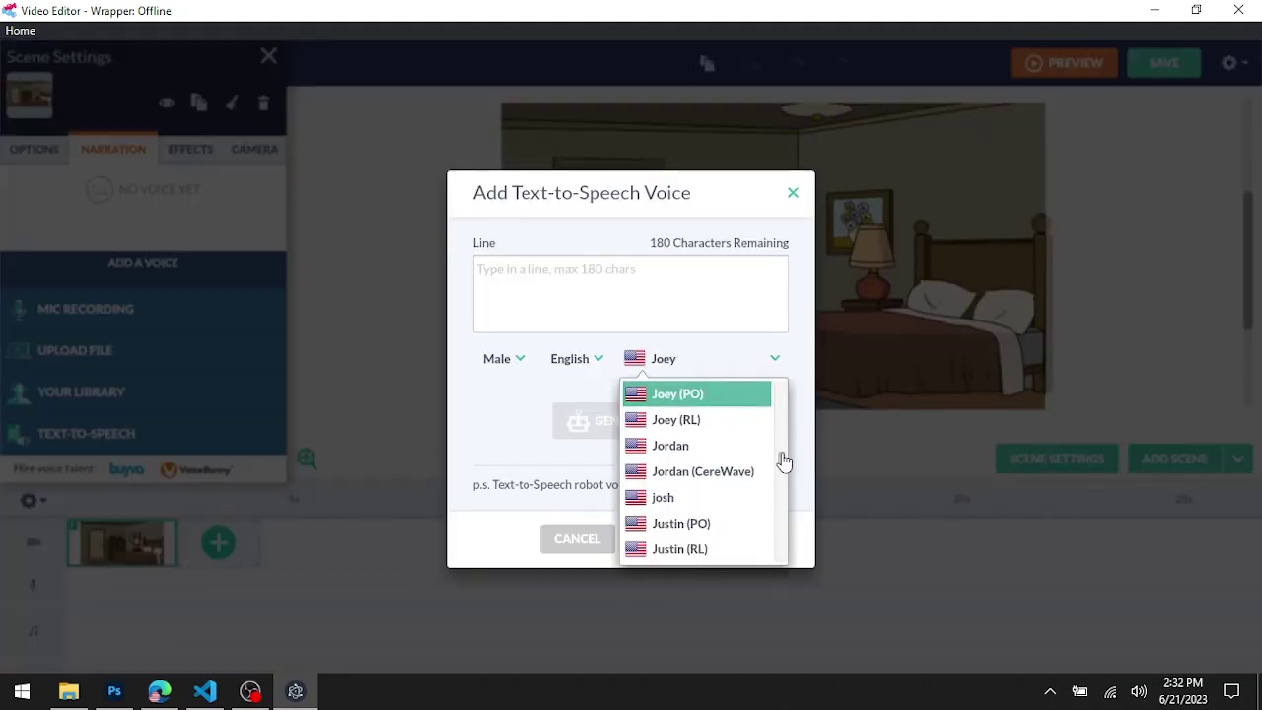
{"action": "left_click_drag", "start_coordinate": [780, 459], "coordinate": [803, 381]}
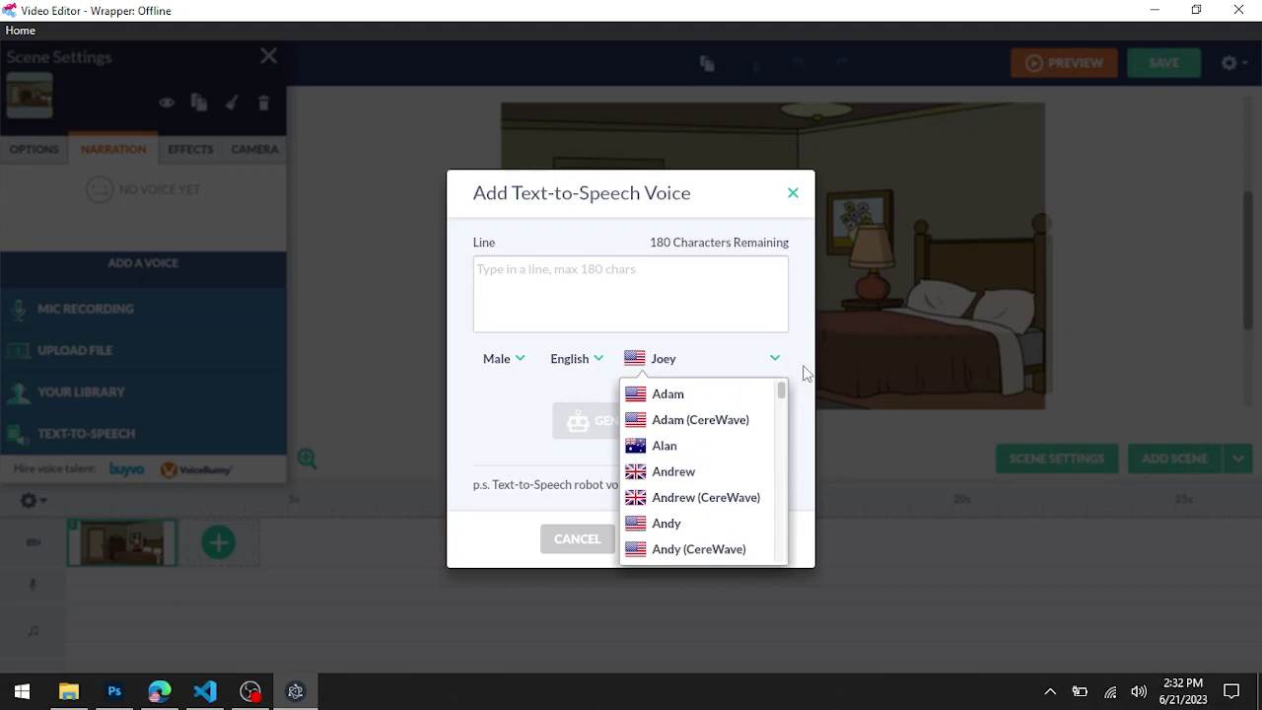
- Switch the voice gender to Female and browse the female voices, leaving Aditi selected
{"action": "left_click", "coordinate": [496, 358]}
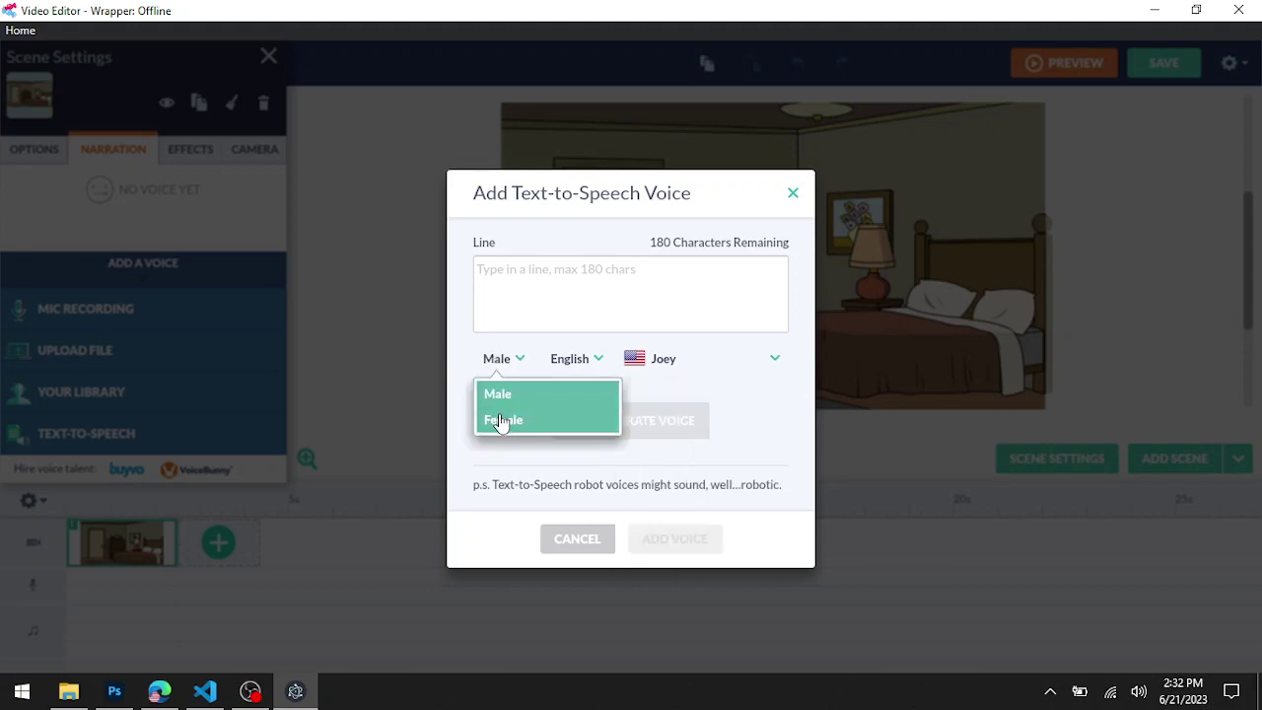
{"action": "left_click", "coordinate": [499, 418]}
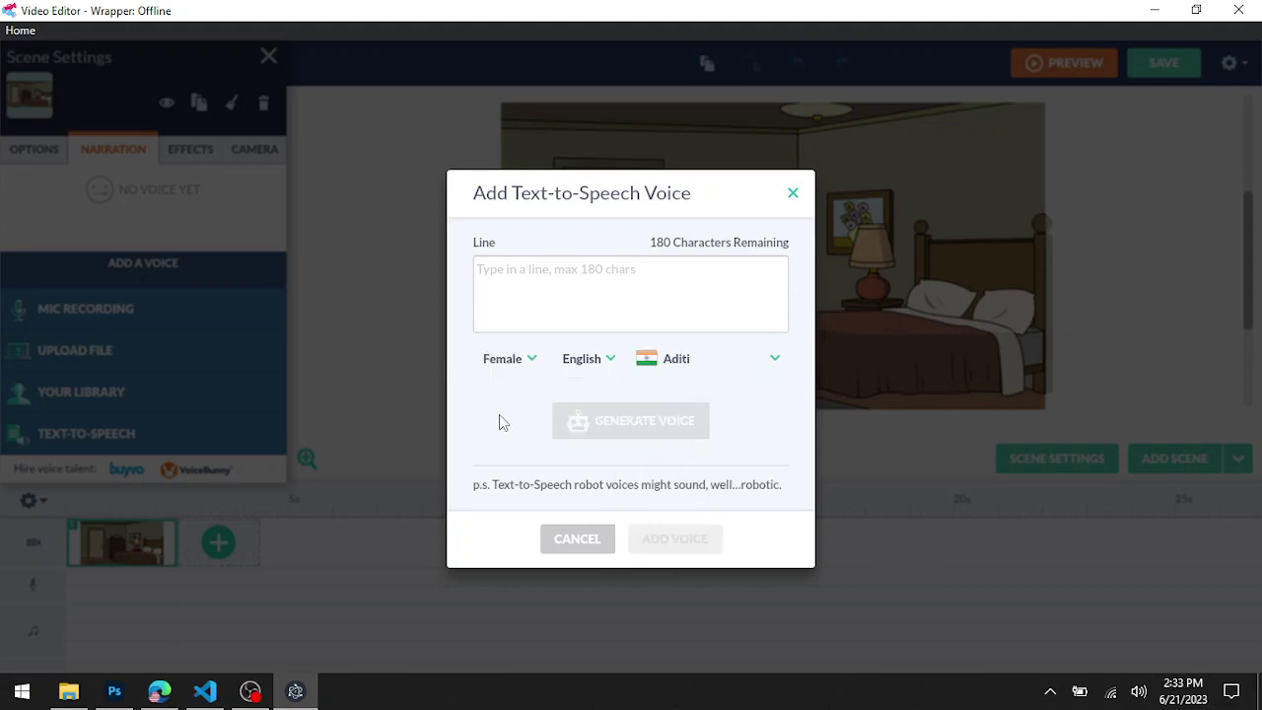
{"action": "left_click", "coordinate": [655, 359]}
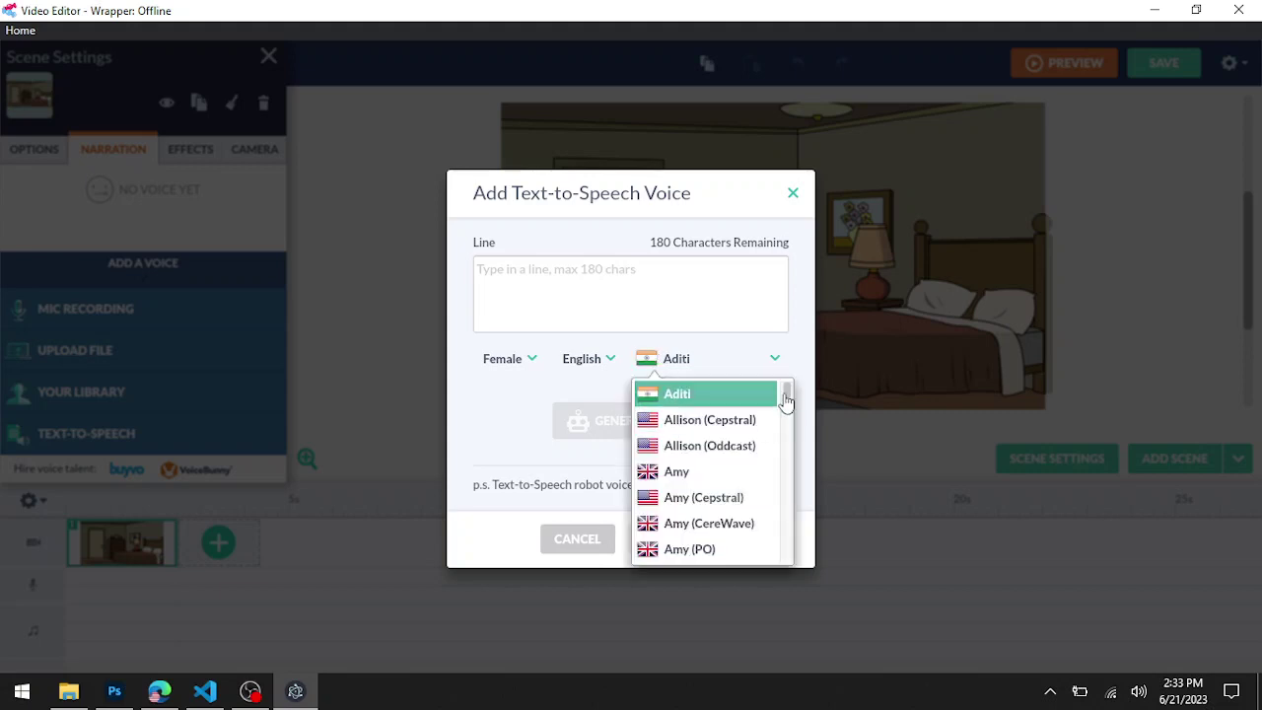
{"action": "left_click_drag", "start_coordinate": [786, 392], "coordinate": [748, 508]}
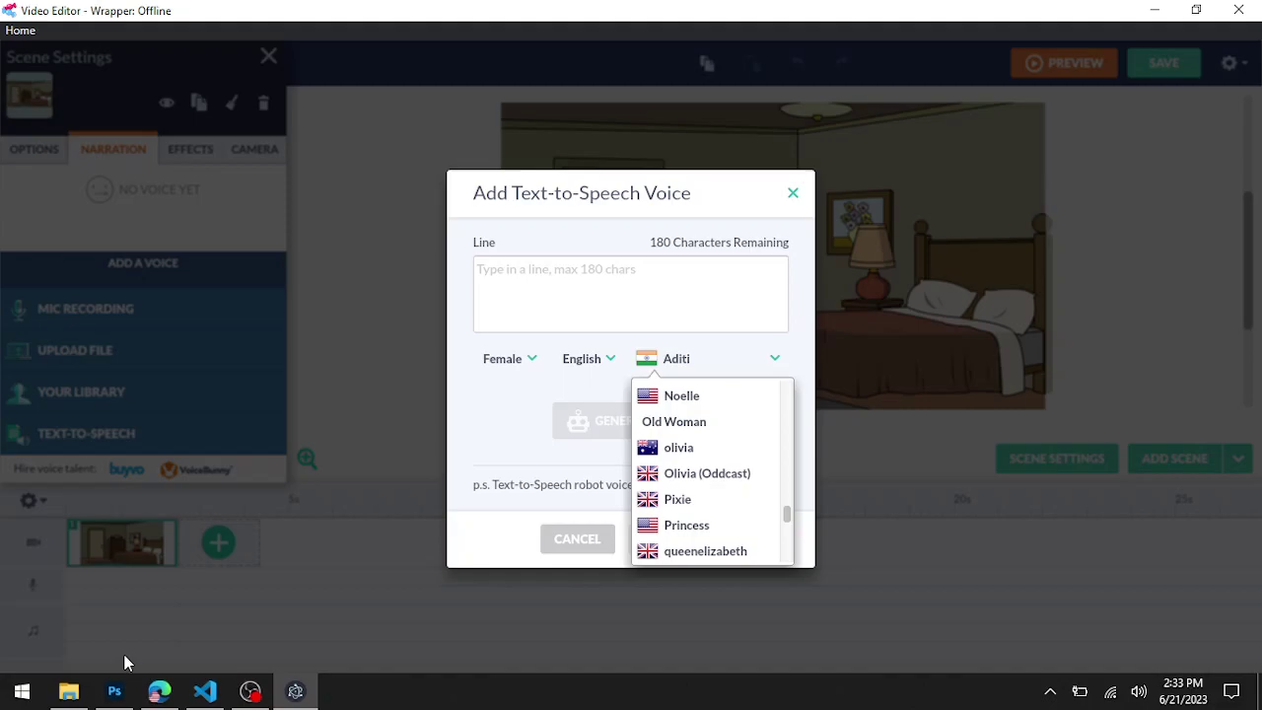
{"action": "left_click", "coordinate": [160, 690]}
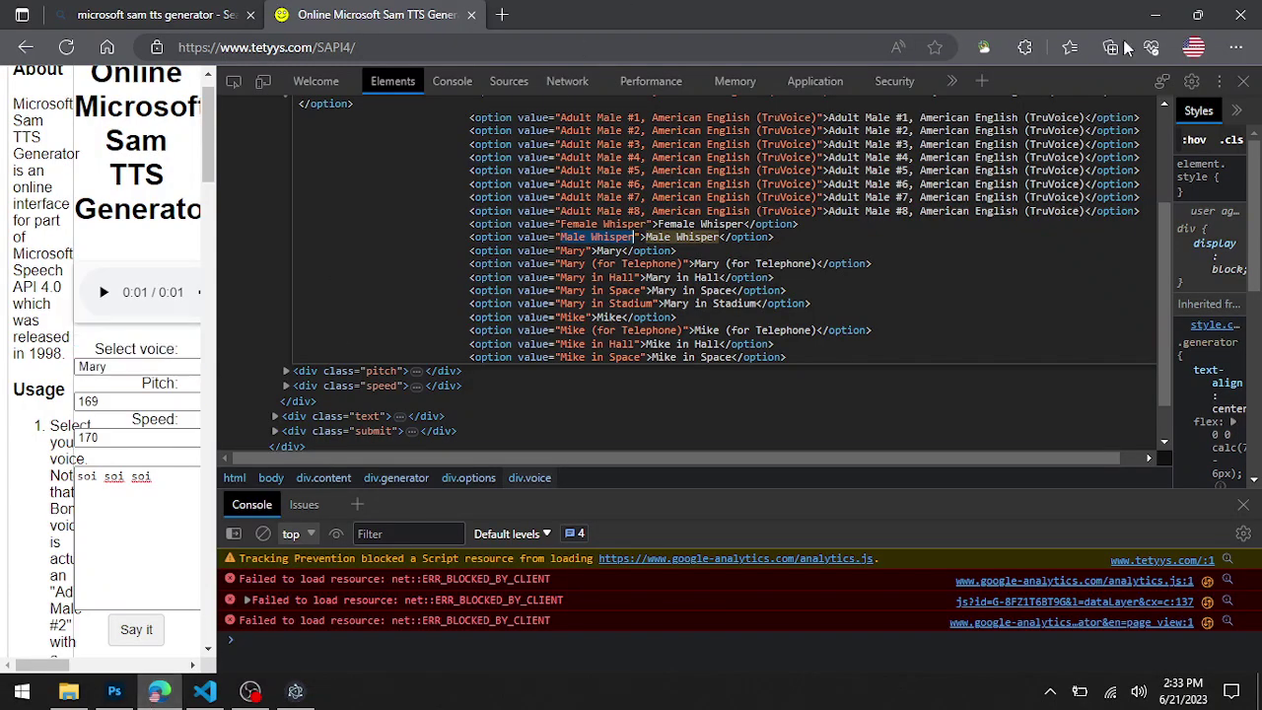
{"action": "left_click", "coordinate": [295, 691]}
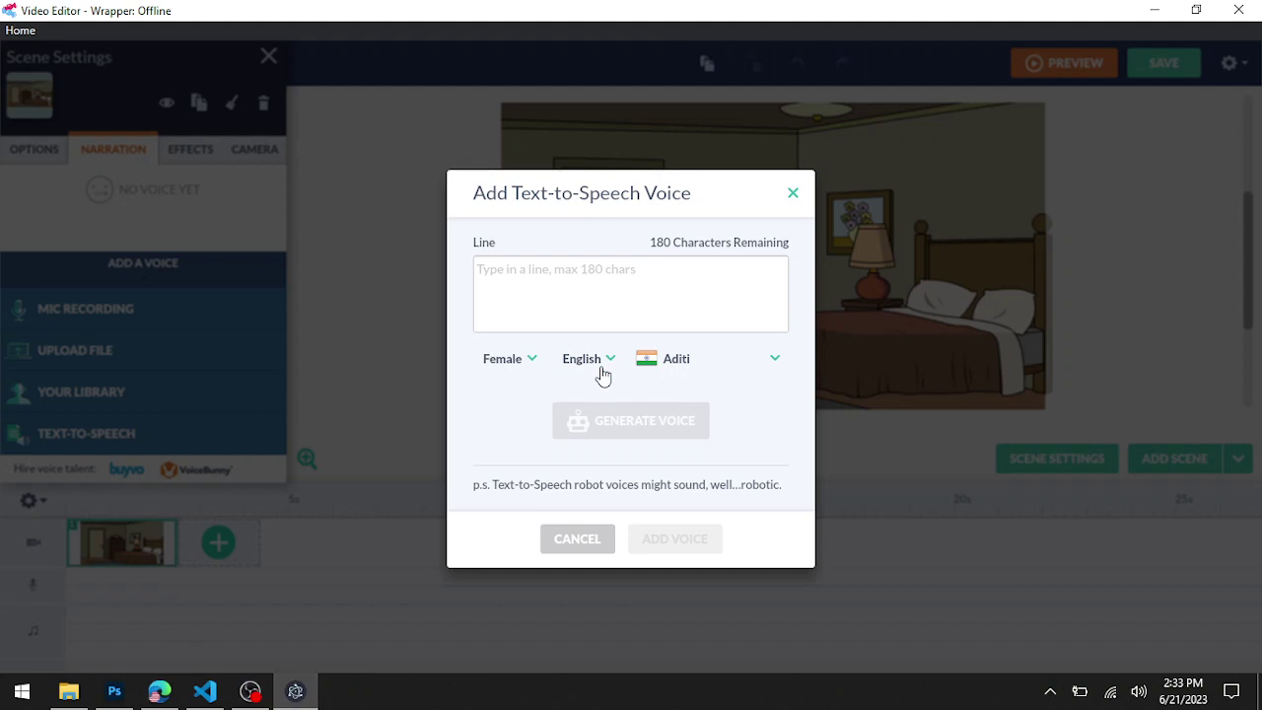
{"action": "left_click", "coordinate": [643, 367]}
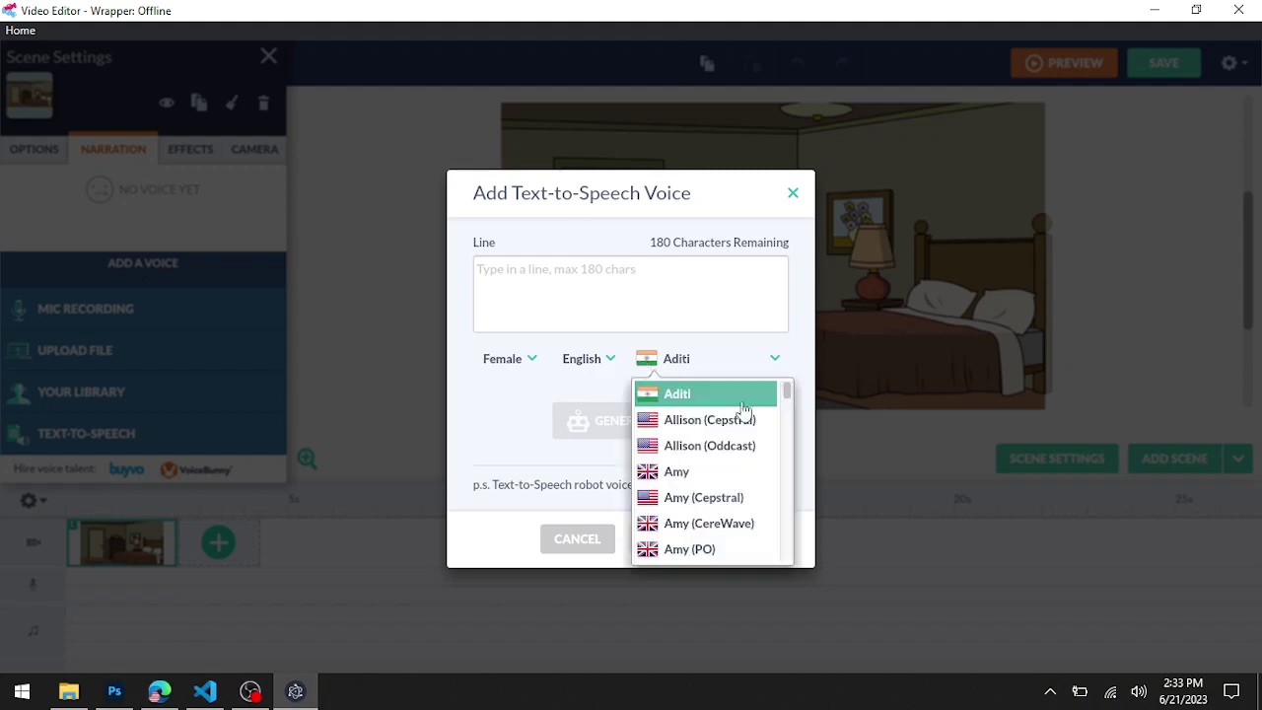
{"action": "left_click_drag", "start_coordinate": [789, 403], "coordinate": [717, 462]}
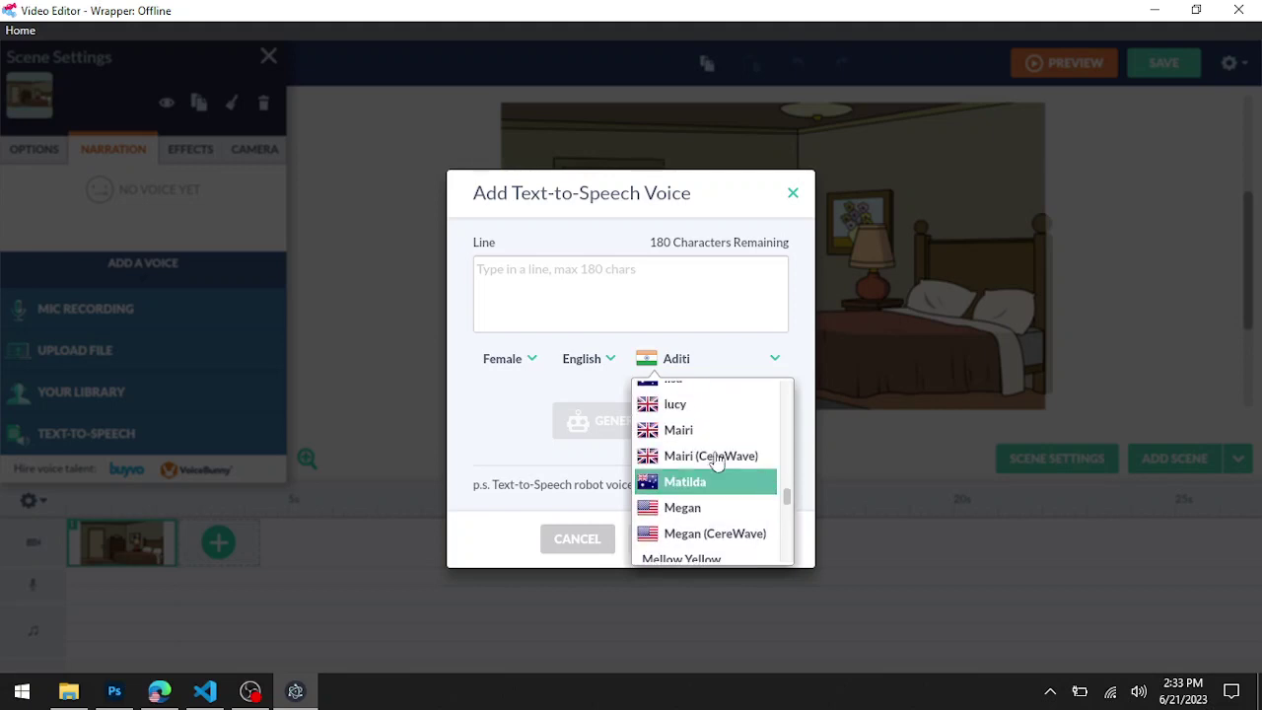
{"action": "left_click", "coordinate": [549, 460]}
- Close the voice dialog, minimize the editor and open Downloads to voices.json and tts.js
{"action": "left_click", "coordinate": [792, 195]}
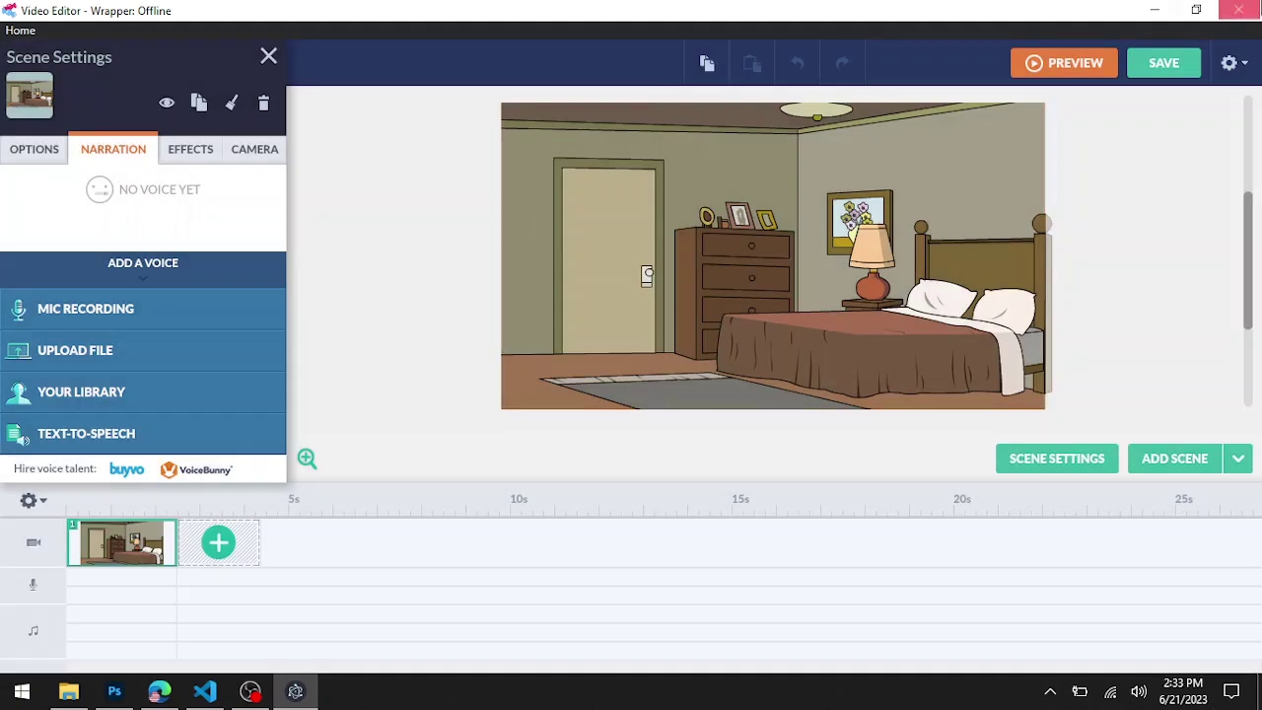
{"action": "left_click", "coordinate": [1155, 10]}
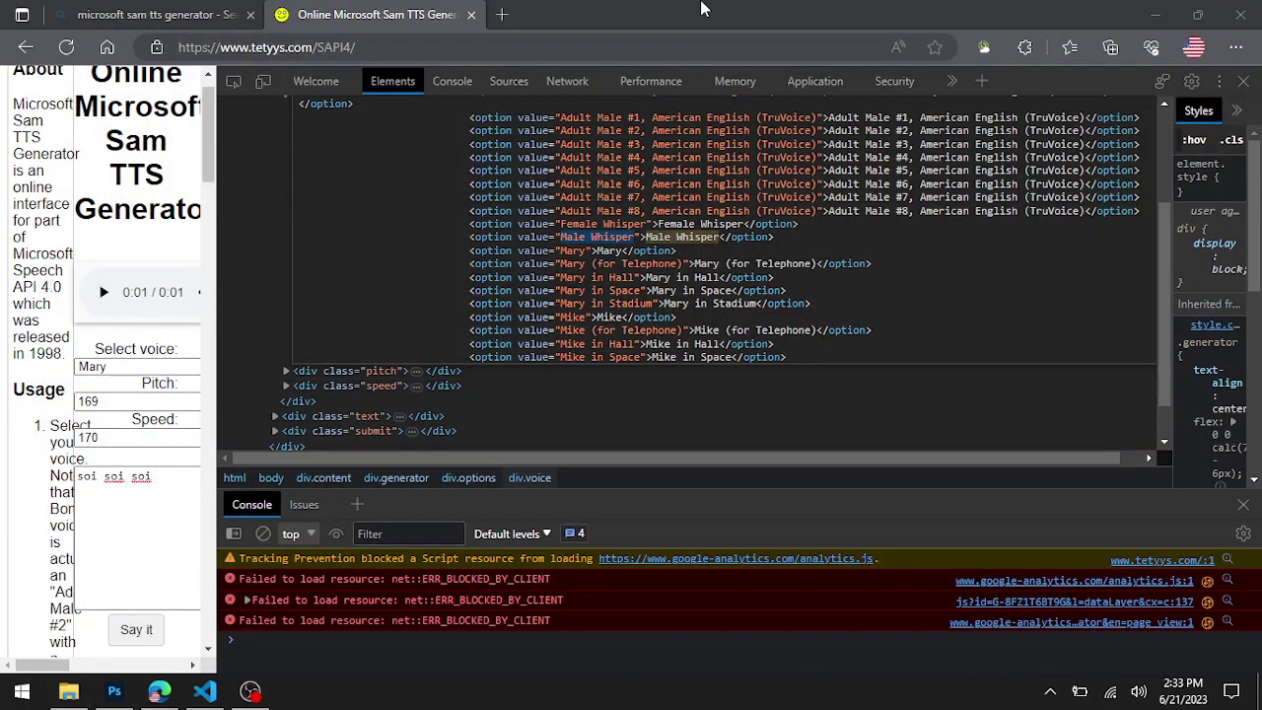
{"action": "left_click", "coordinate": [1243, 81]}
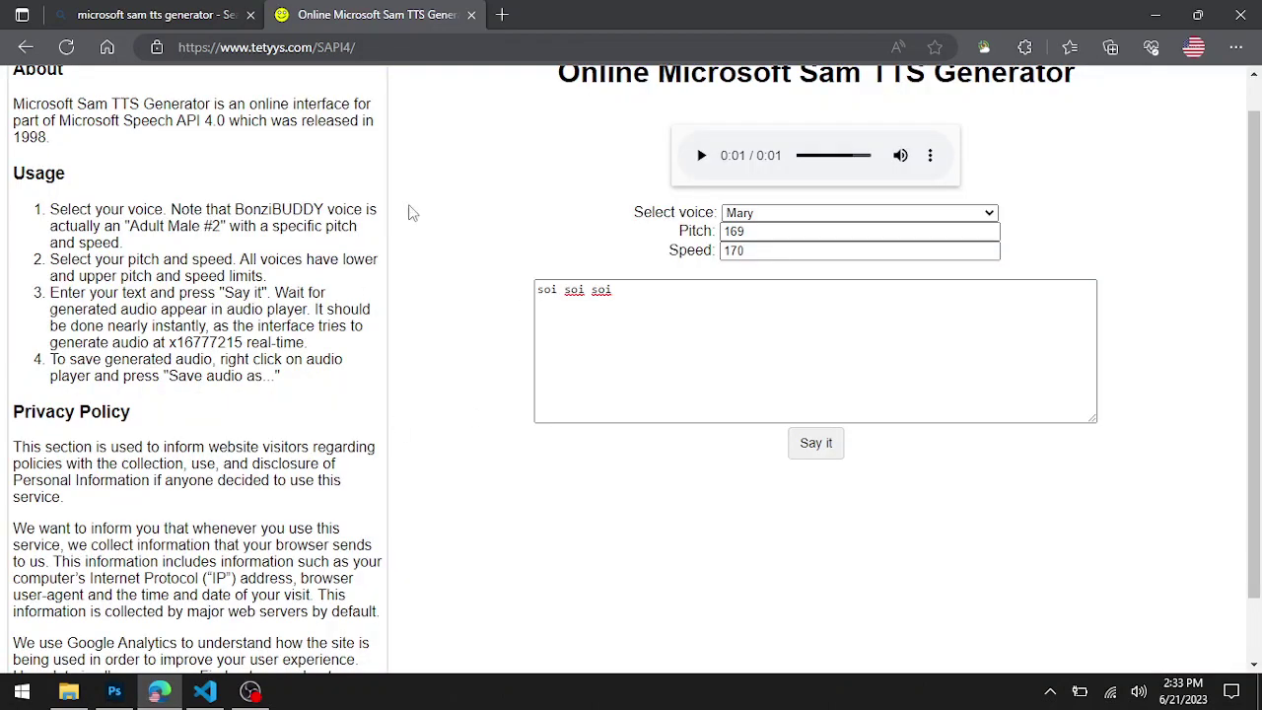
{"action": "left_click", "coordinate": [68, 691]}
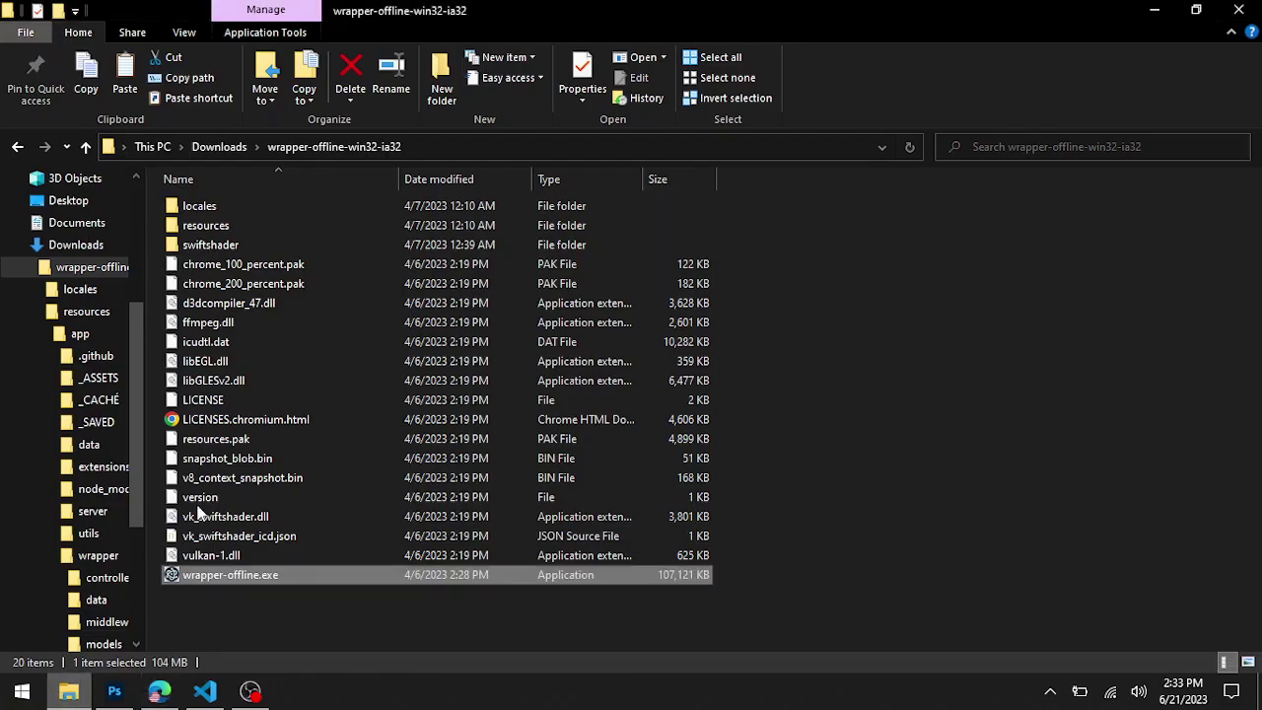
{"action": "left_click", "coordinate": [79, 247]}
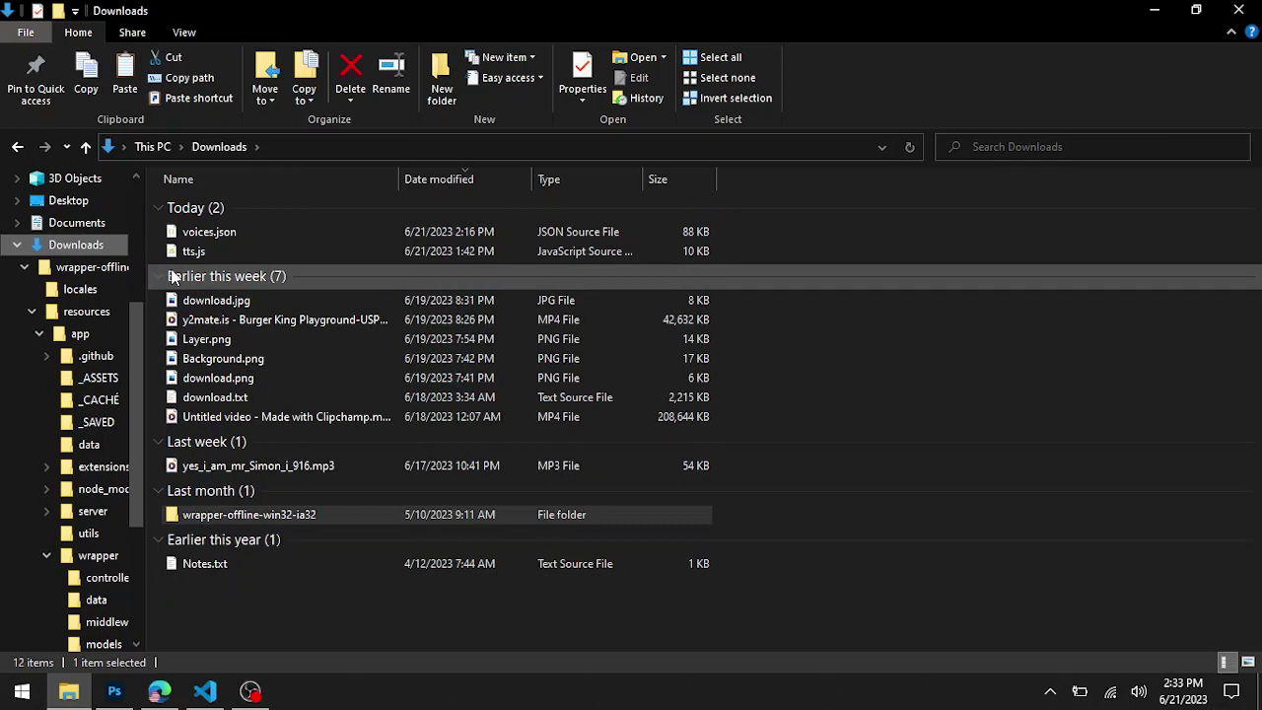
{"action": "left_click", "coordinate": [210, 232]}
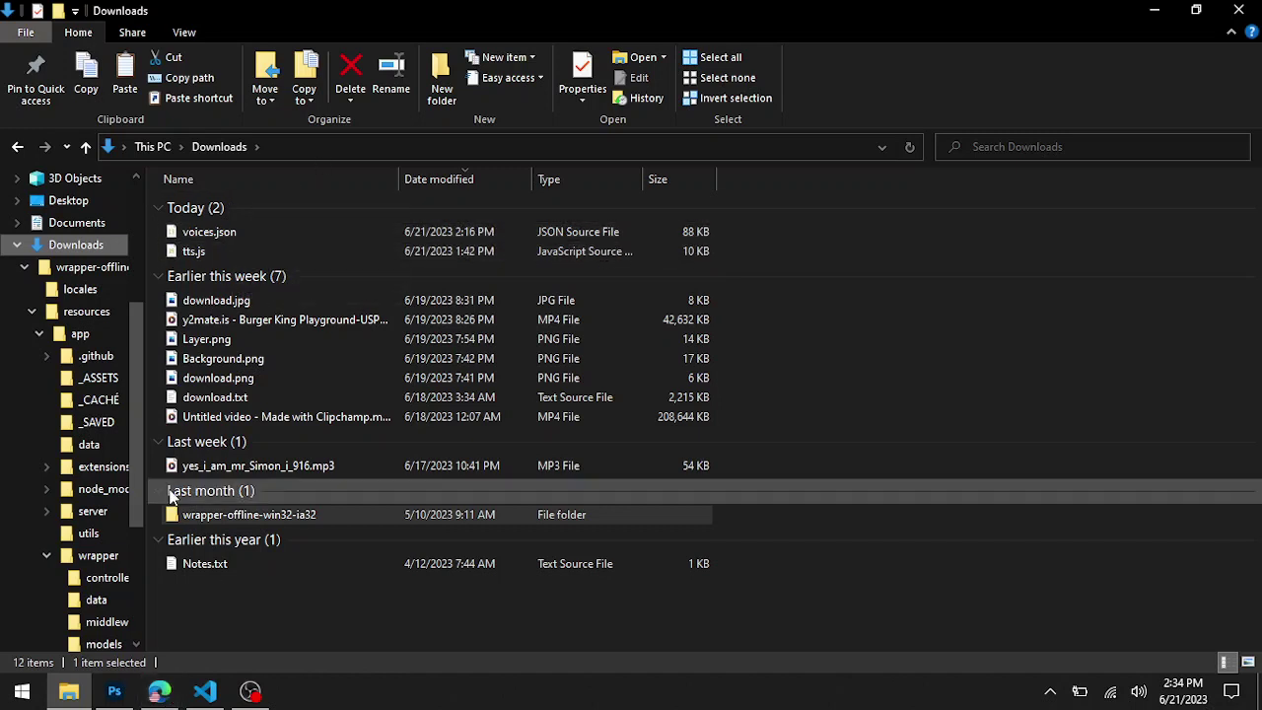
- Check the downloaded tts.js and voices.json, then copy both files from Downloads
{"action": "left_click", "coordinate": [160, 690]}
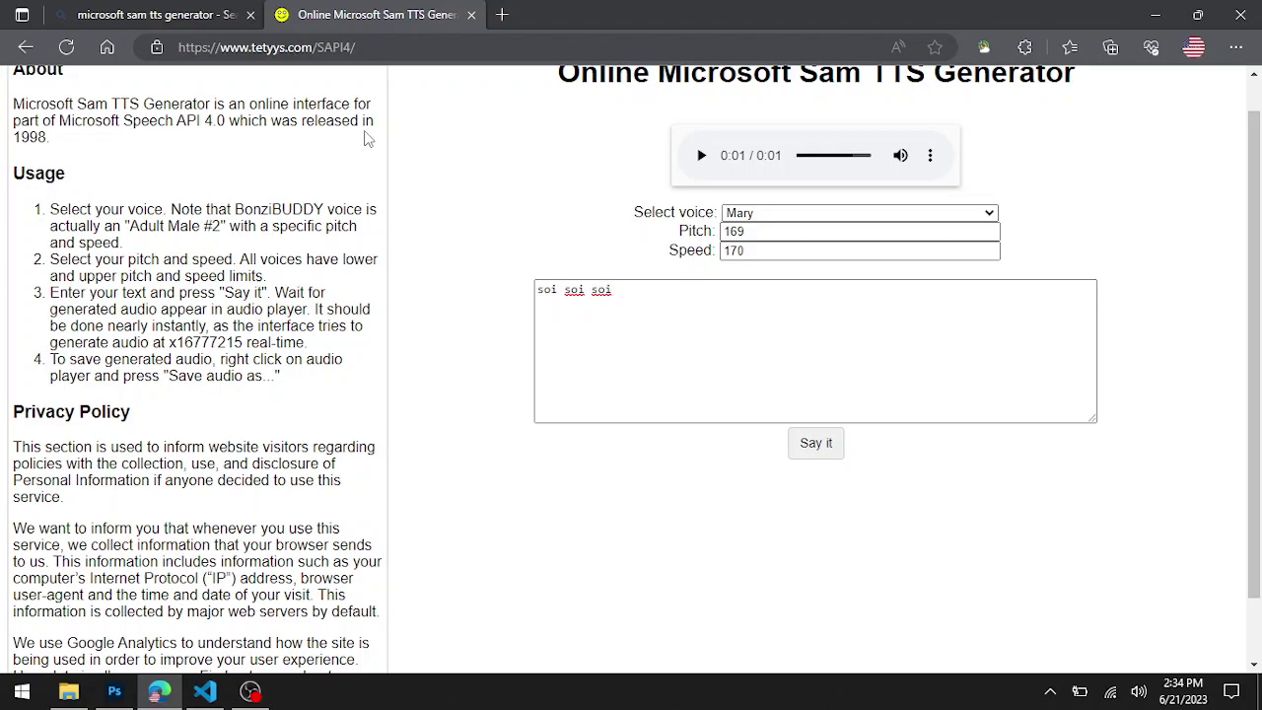
{"action": "left_click", "coordinate": [69, 691]}
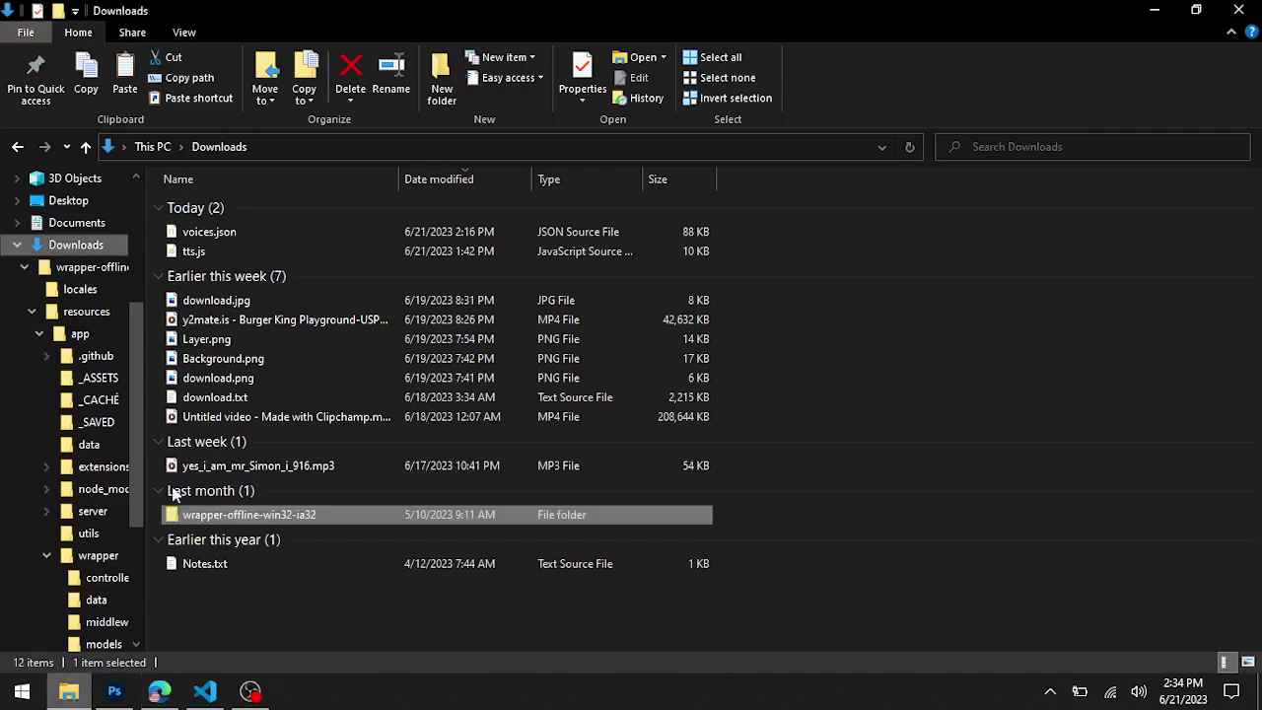
{"action": "left_click", "coordinate": [236, 249]}
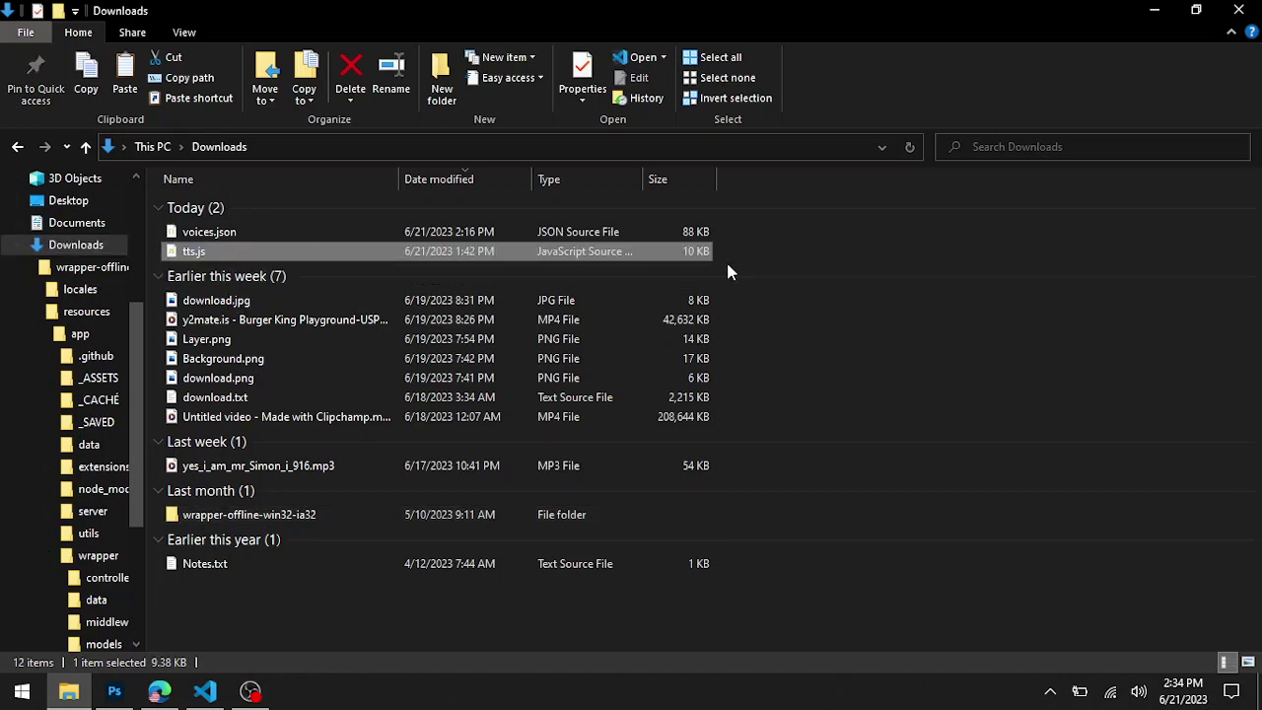
{"action": "left_click", "coordinate": [205, 691]}
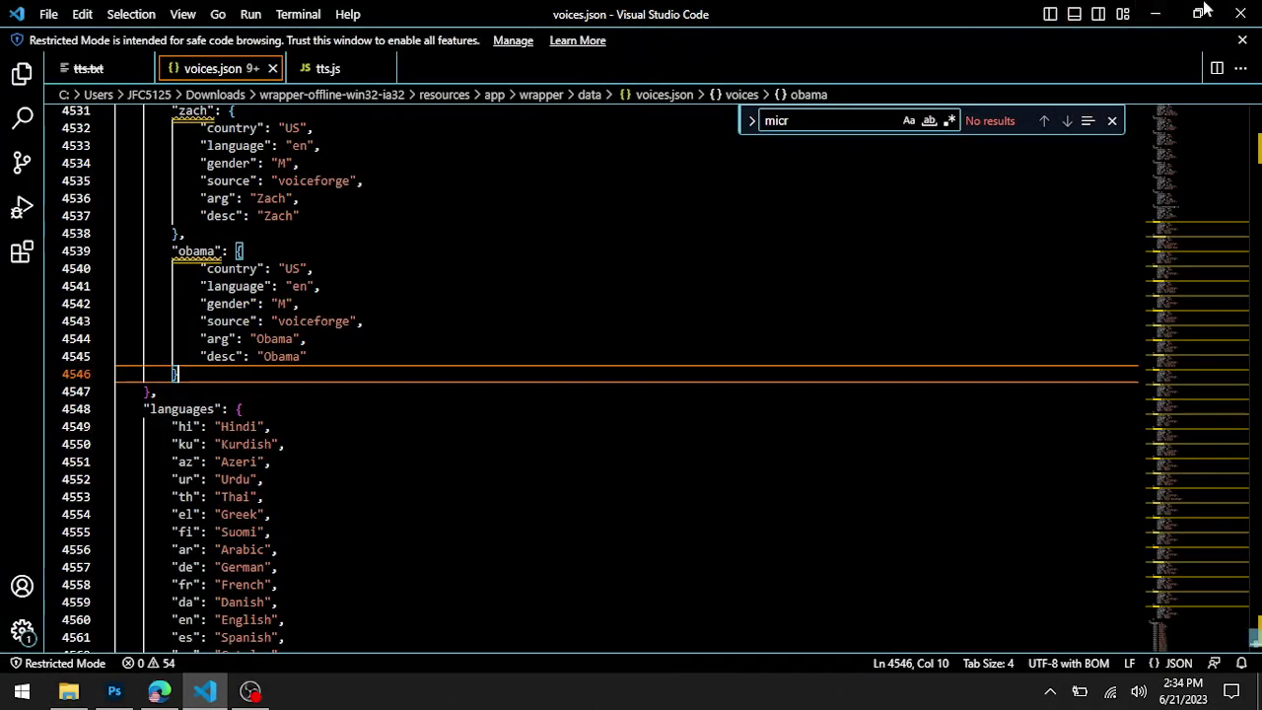
{"action": "left_click", "coordinate": [1155, 11]}
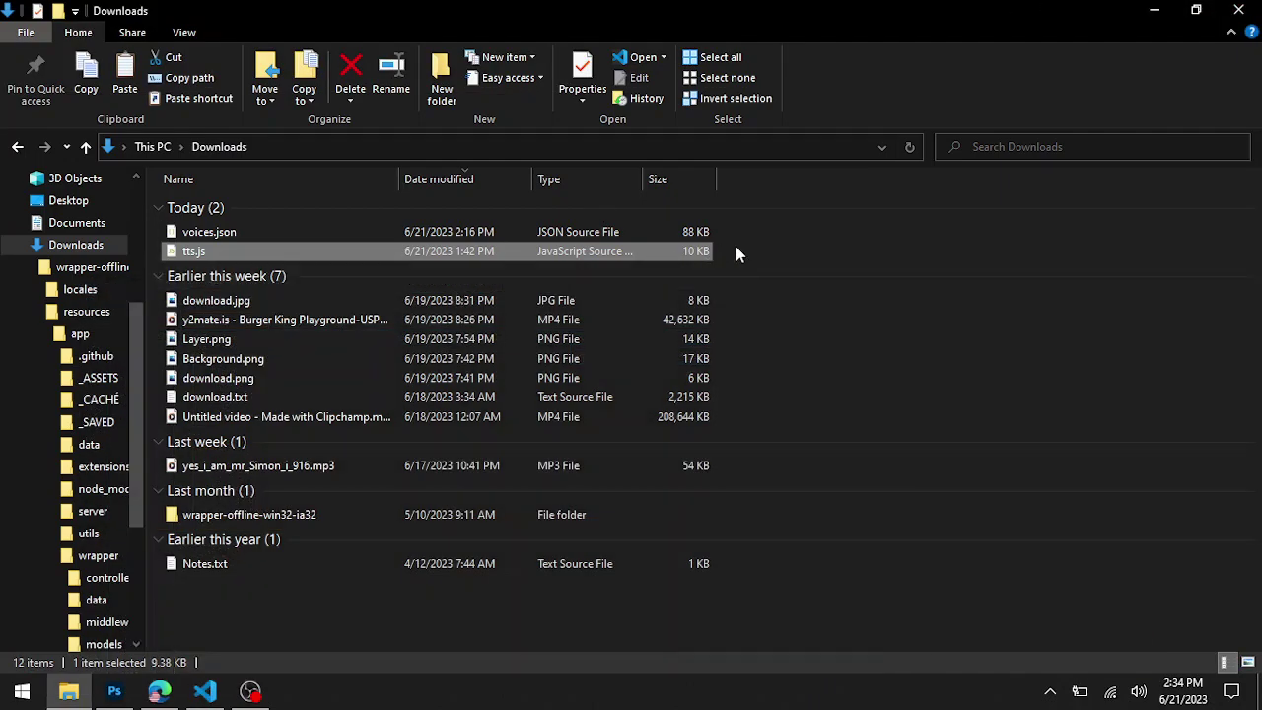
{"action": "left_click", "coordinate": [736, 254]}
{"action": "left_click_drag", "start_coordinate": [722, 253], "coordinate": [526, 237]}
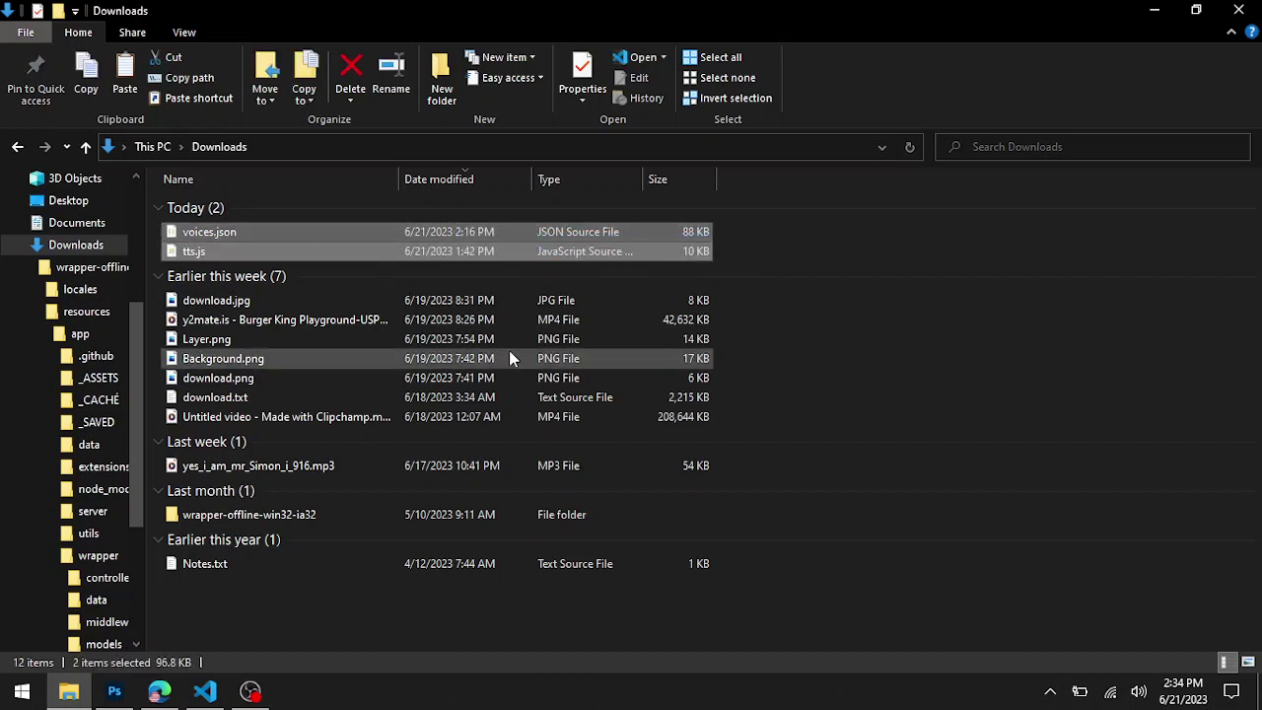
{"action": "right_click", "coordinate": [310, 238]}
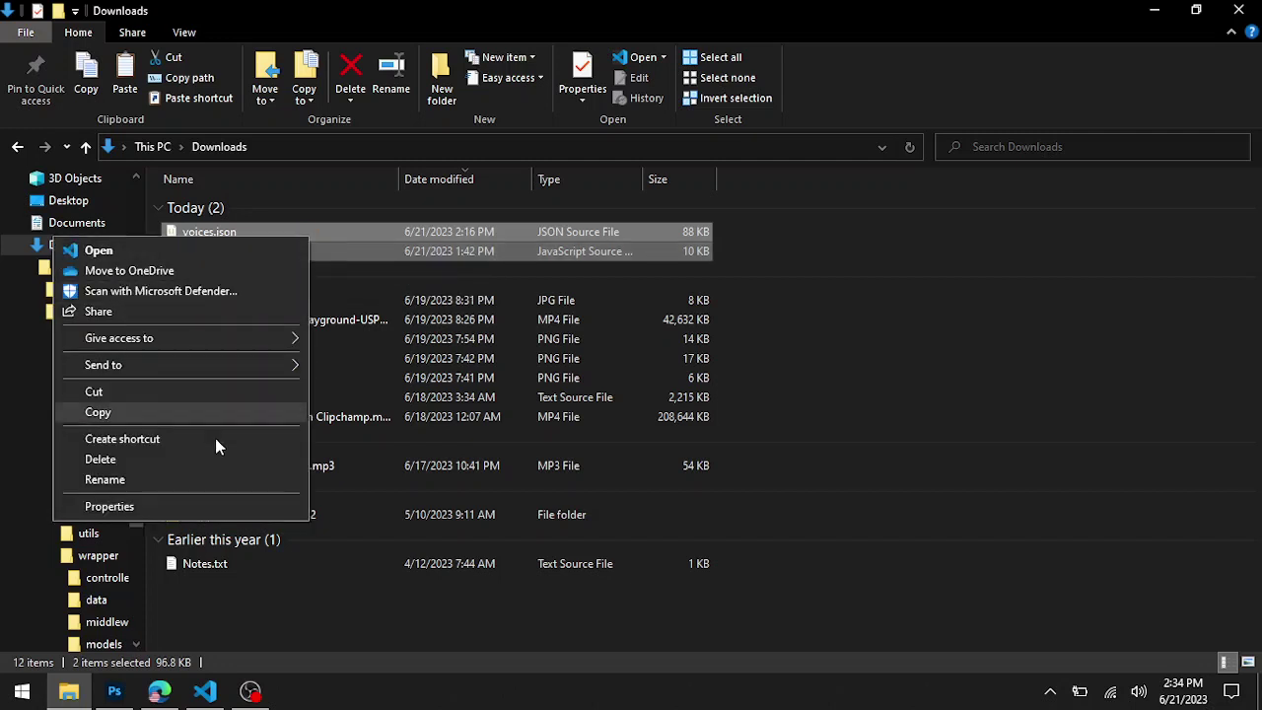
{"action": "left_click", "coordinate": [403, 614]}
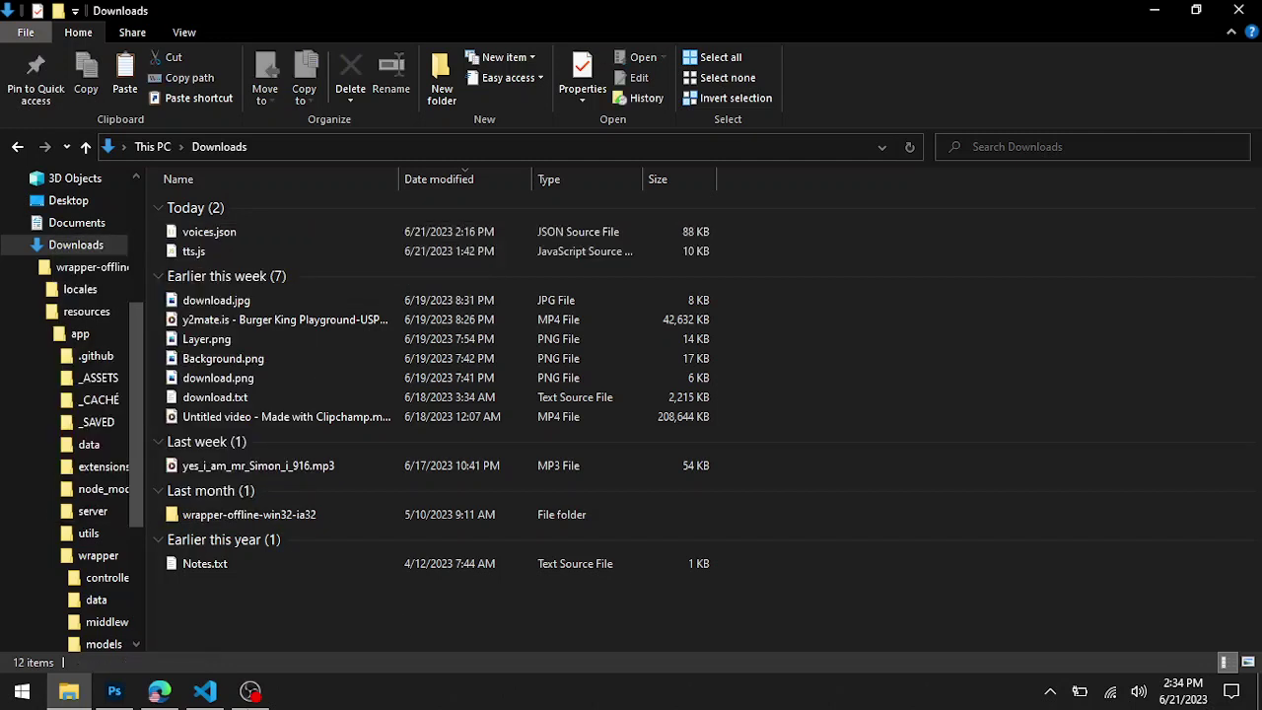
- Navigate through wrapper-offline-win32-ia32\resources\app\wrapper into models, then back to wrapper
{"action": "left_click", "coordinate": [293, 514]}
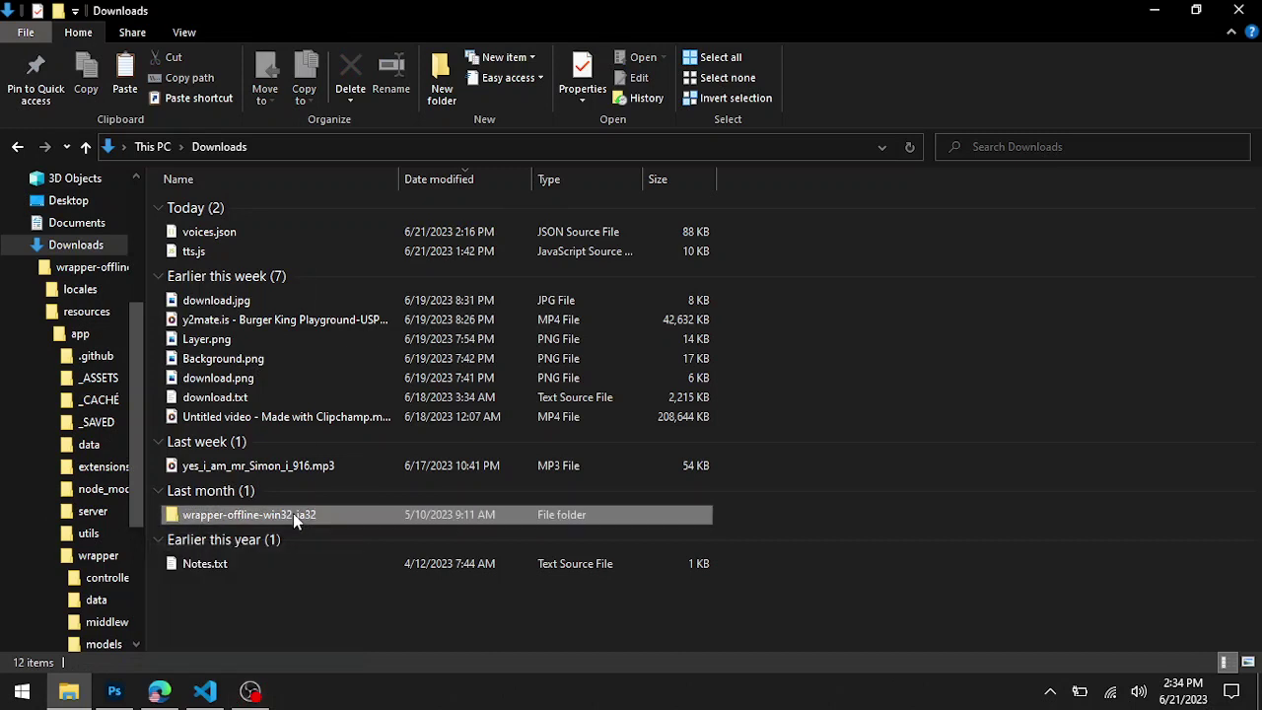
{"action": "double_click", "coordinate": [293, 514]}
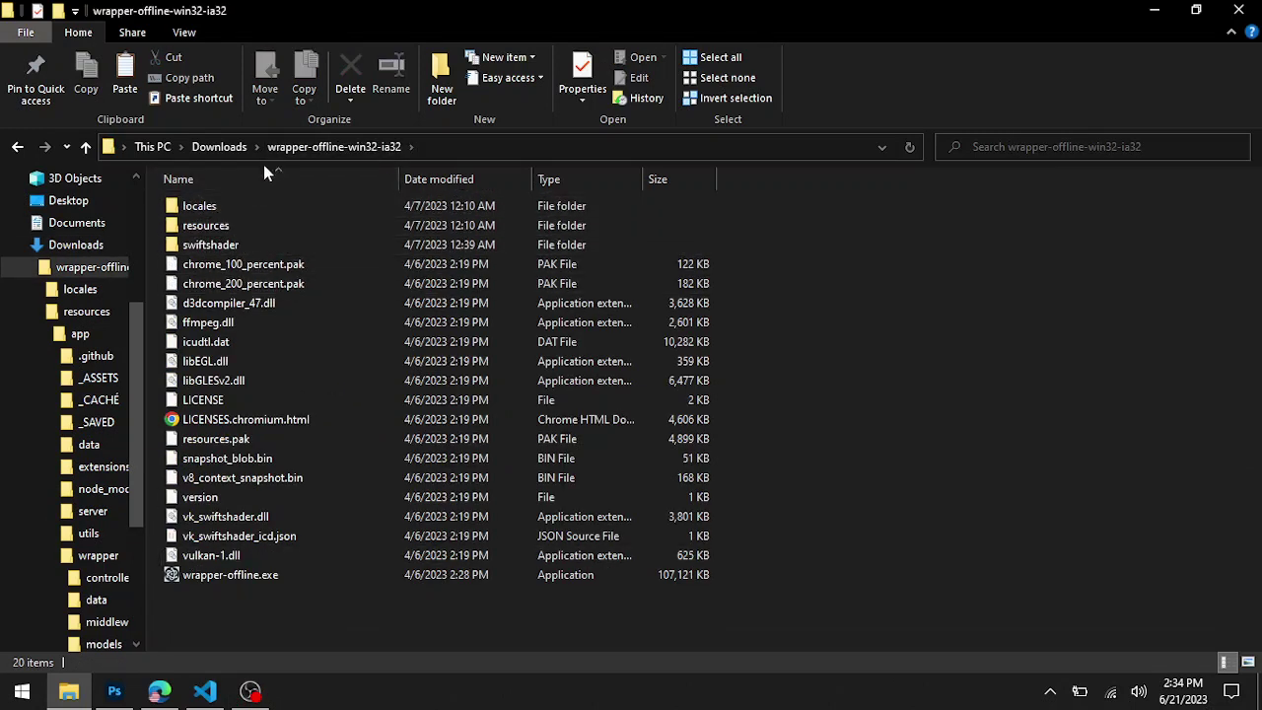
{"action": "left_click", "coordinate": [217, 226]}
{"action": "left_click", "coordinate": [219, 226]}
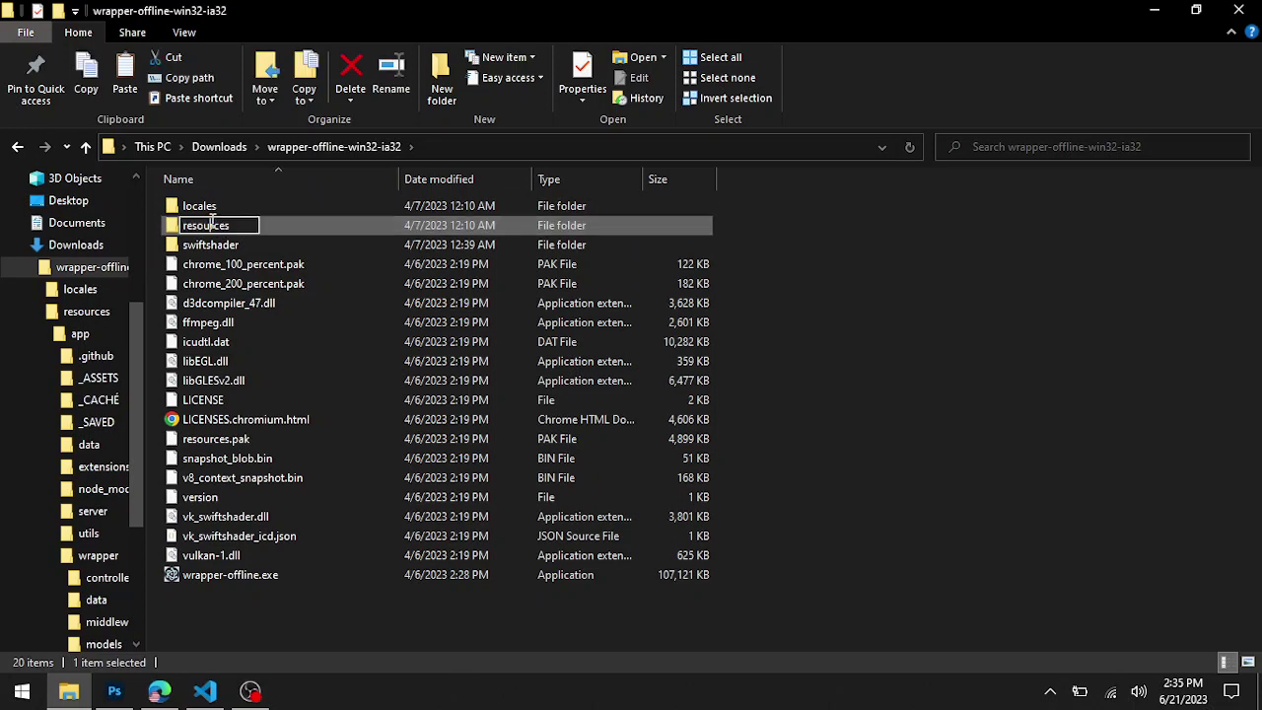
{"action": "left_click", "coordinate": [263, 220]}
{"action": "double_click", "coordinate": [265, 226]}
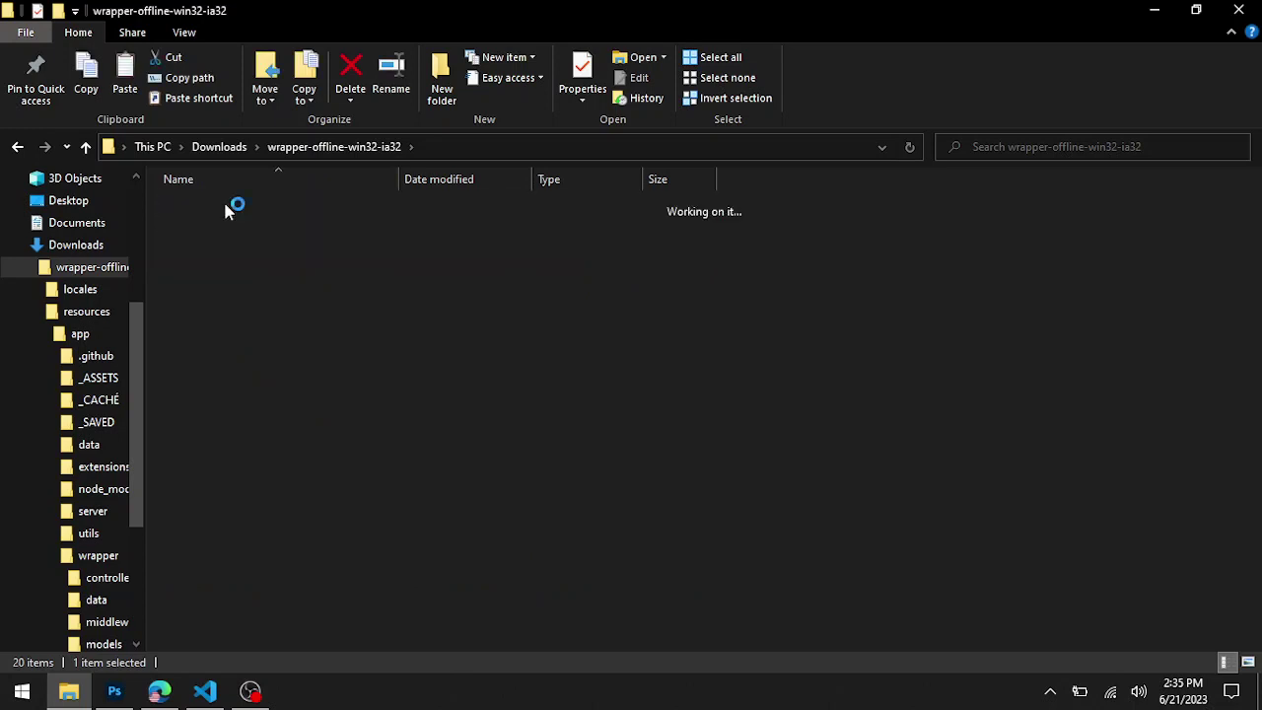
{"action": "double_click", "coordinate": [259, 207]}
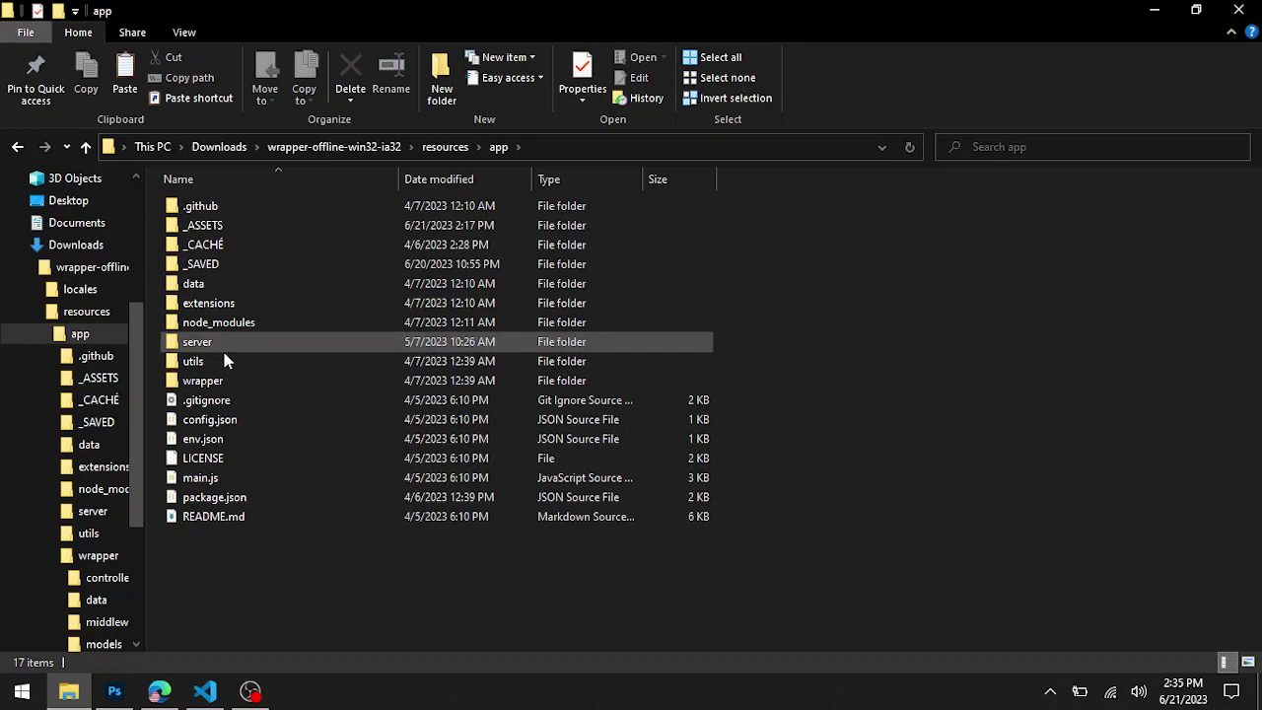
{"action": "left_click", "coordinate": [244, 382]}
{"action": "double_click", "coordinate": [244, 382]}
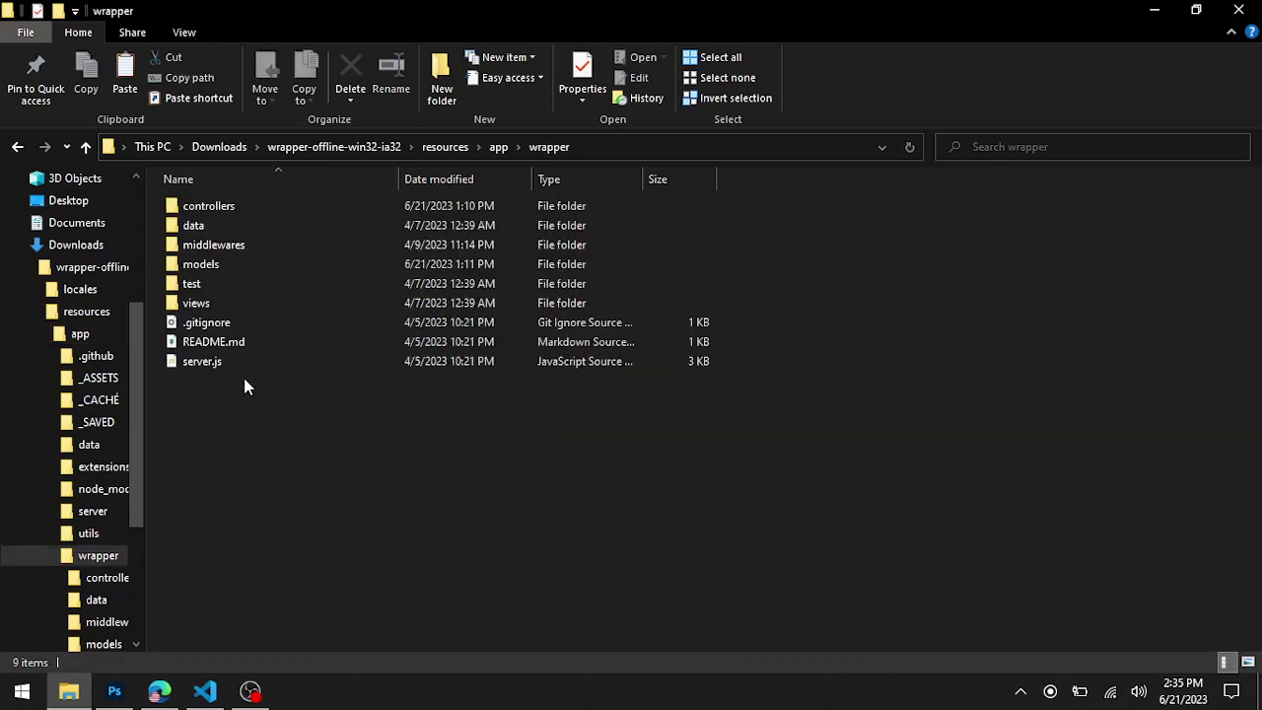
{"action": "double_click", "coordinate": [221, 263]}
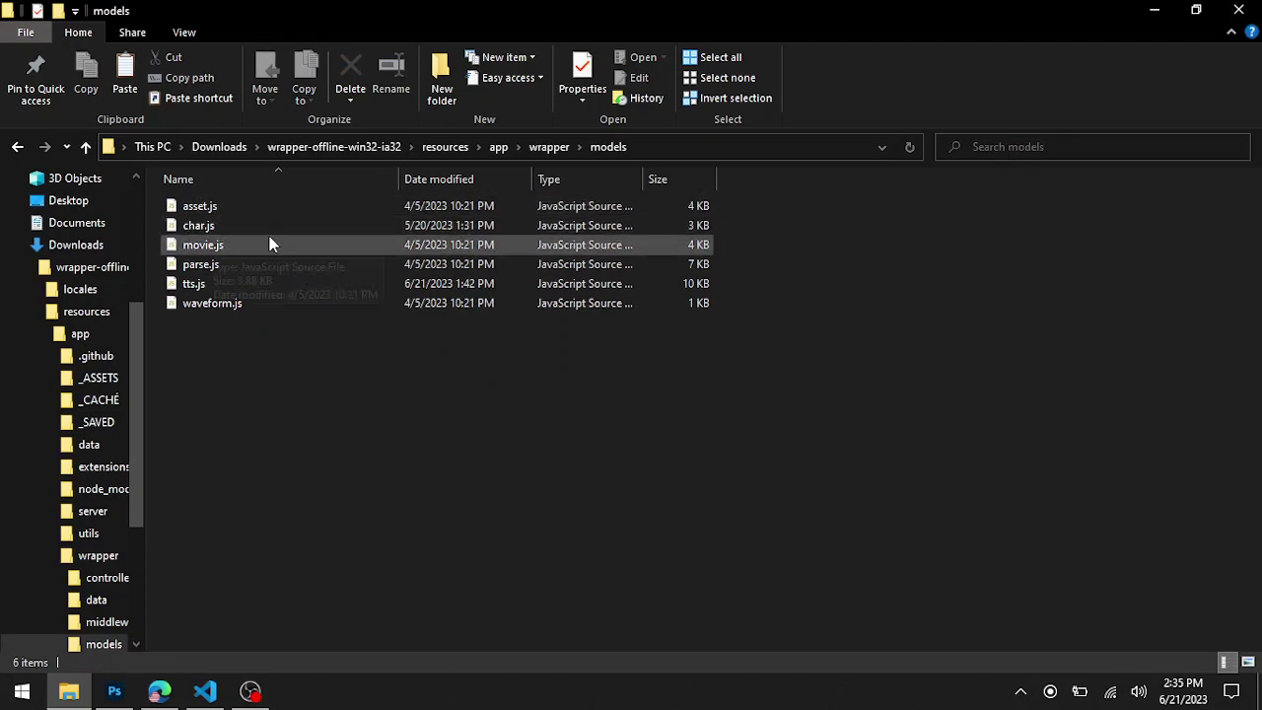
{"action": "left_click", "coordinate": [532, 148]}
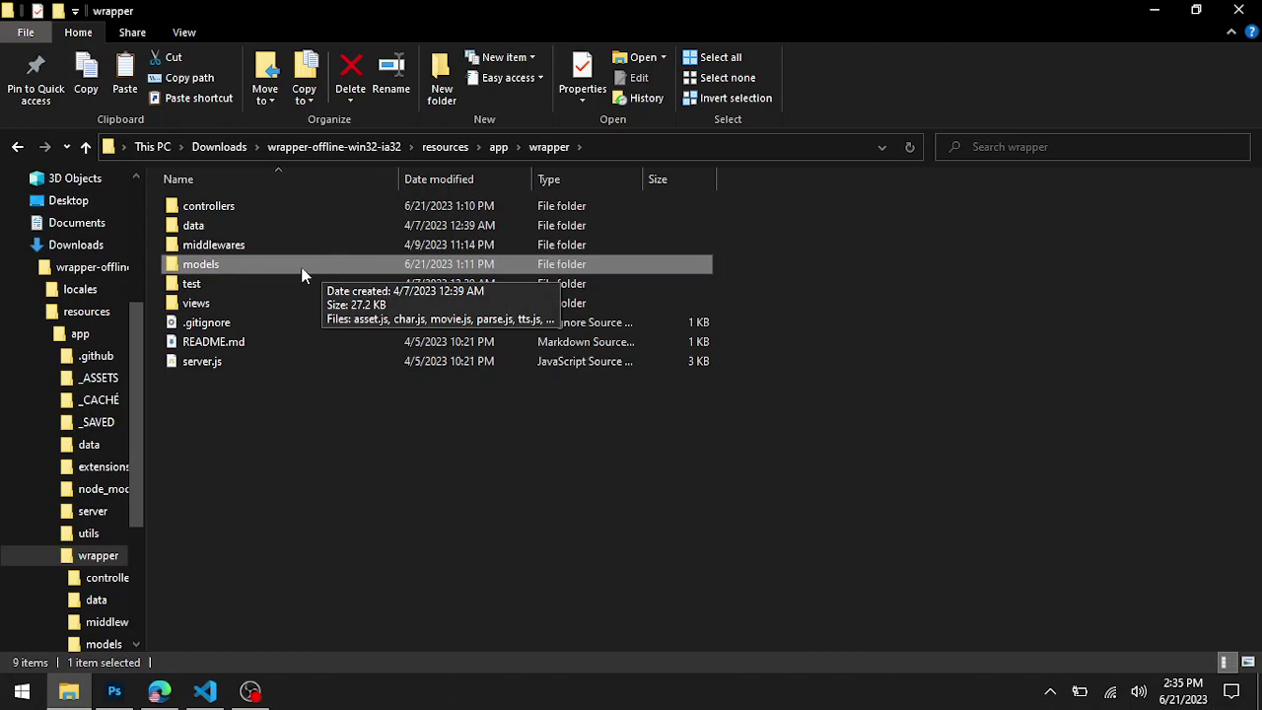
- Permanently delete the old tts.js from the models folder
{"action": "double_click", "coordinate": [250, 265]}
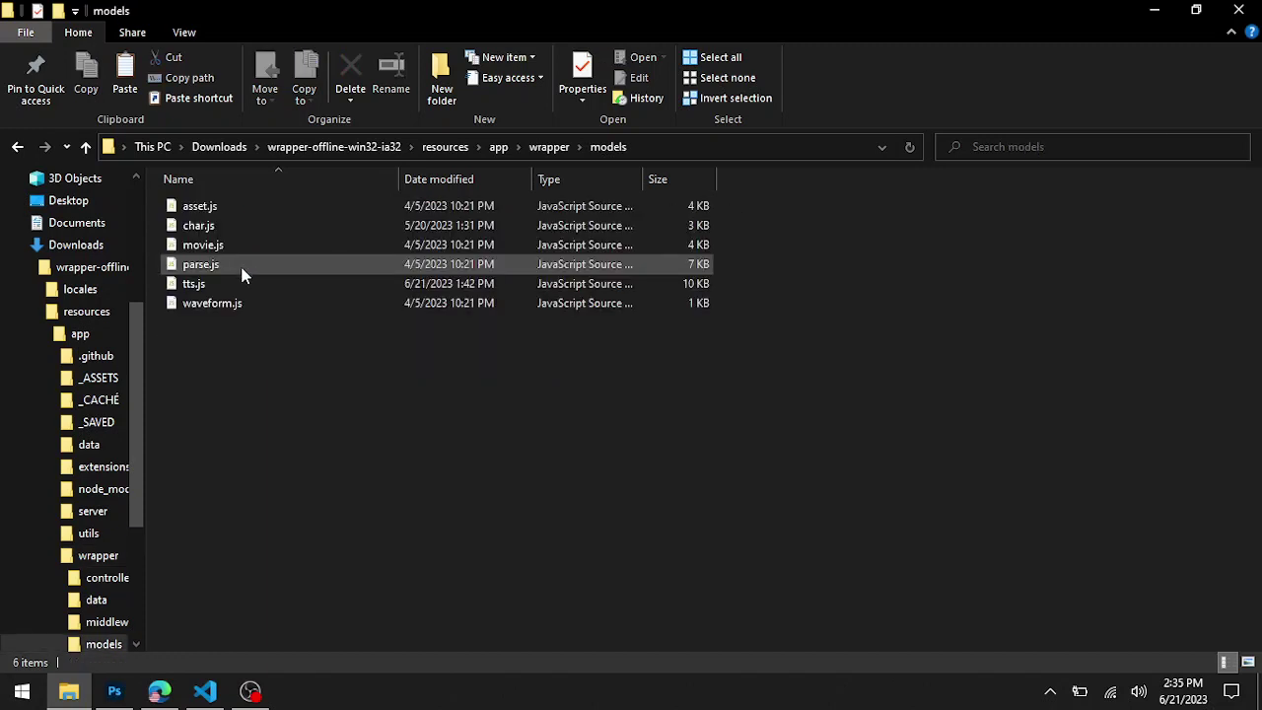
{"action": "left_click", "coordinate": [197, 286]}
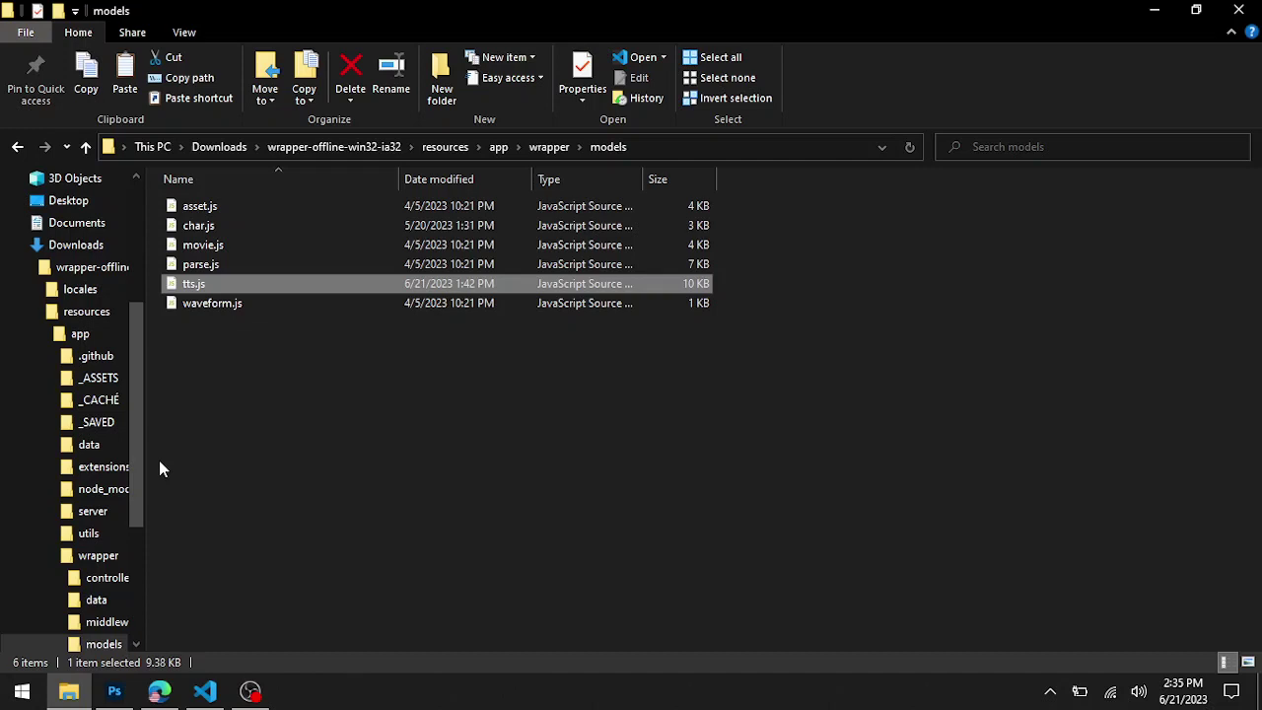
{"action": "key", "text": "shift+Delete"}
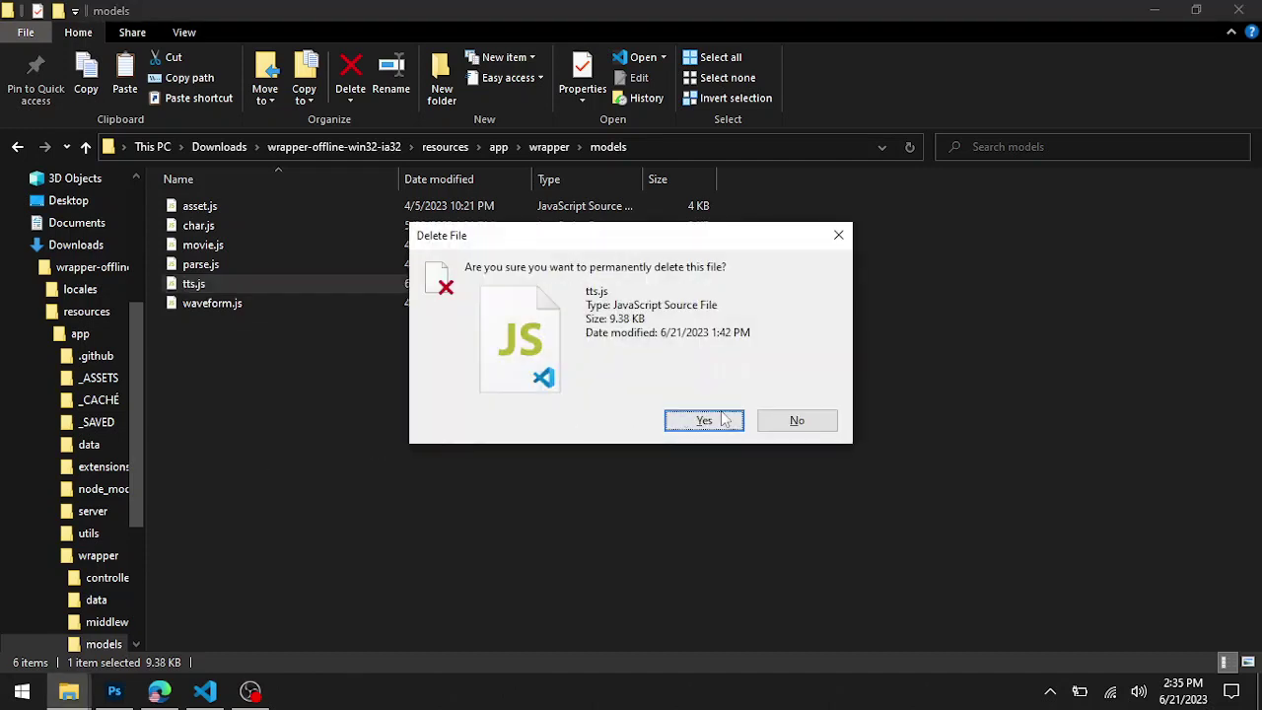
{"action": "left_click", "coordinate": [798, 422]}
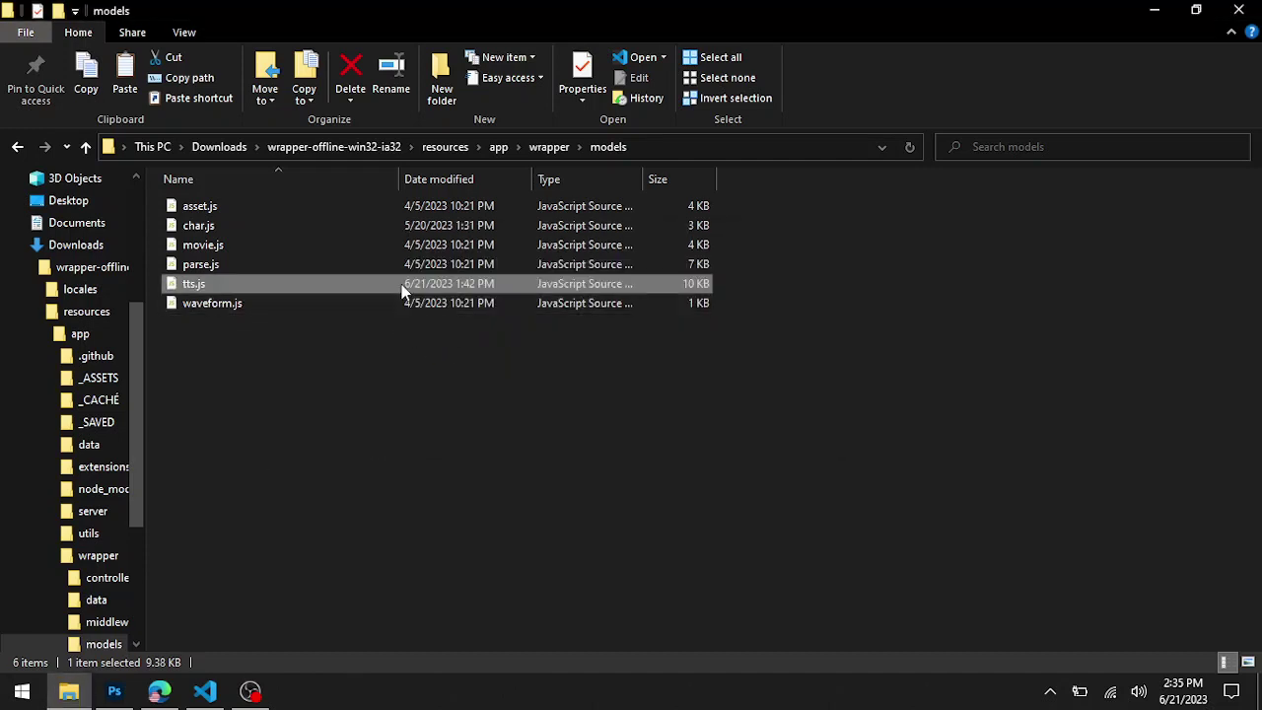
{"action": "right_click", "coordinate": [400, 284]}
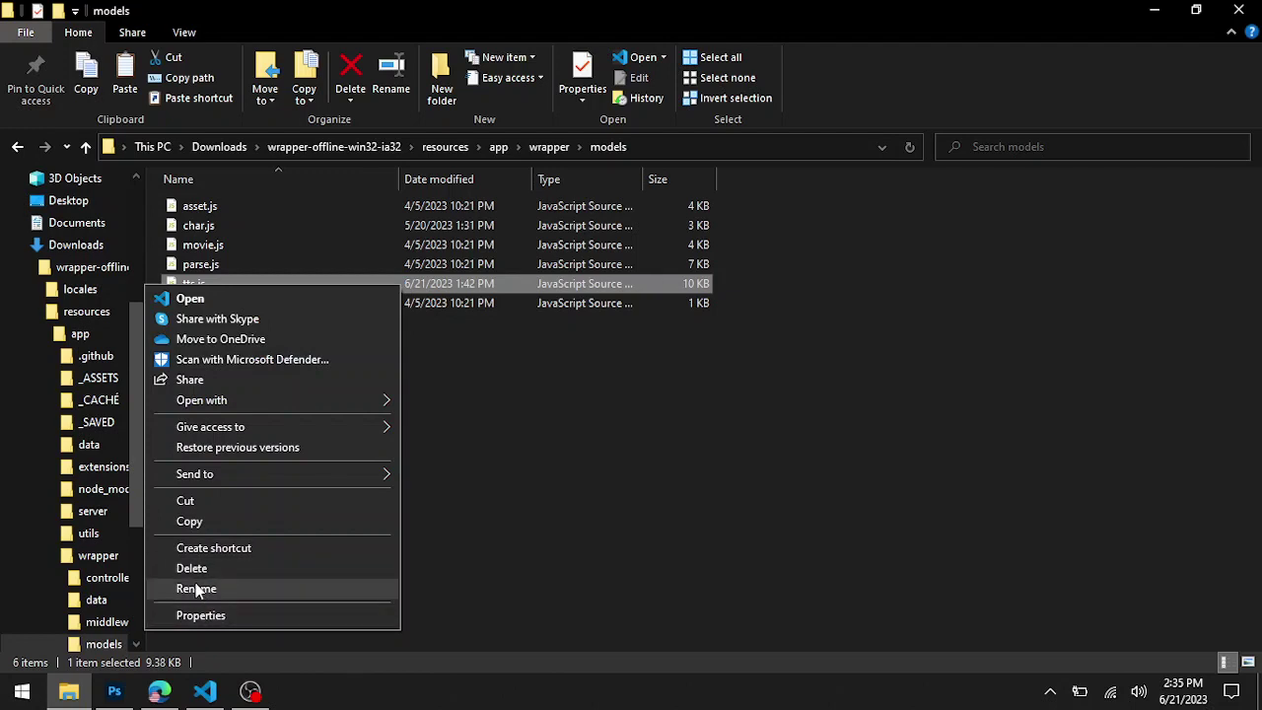
{"action": "left_click", "coordinate": [478, 444]}
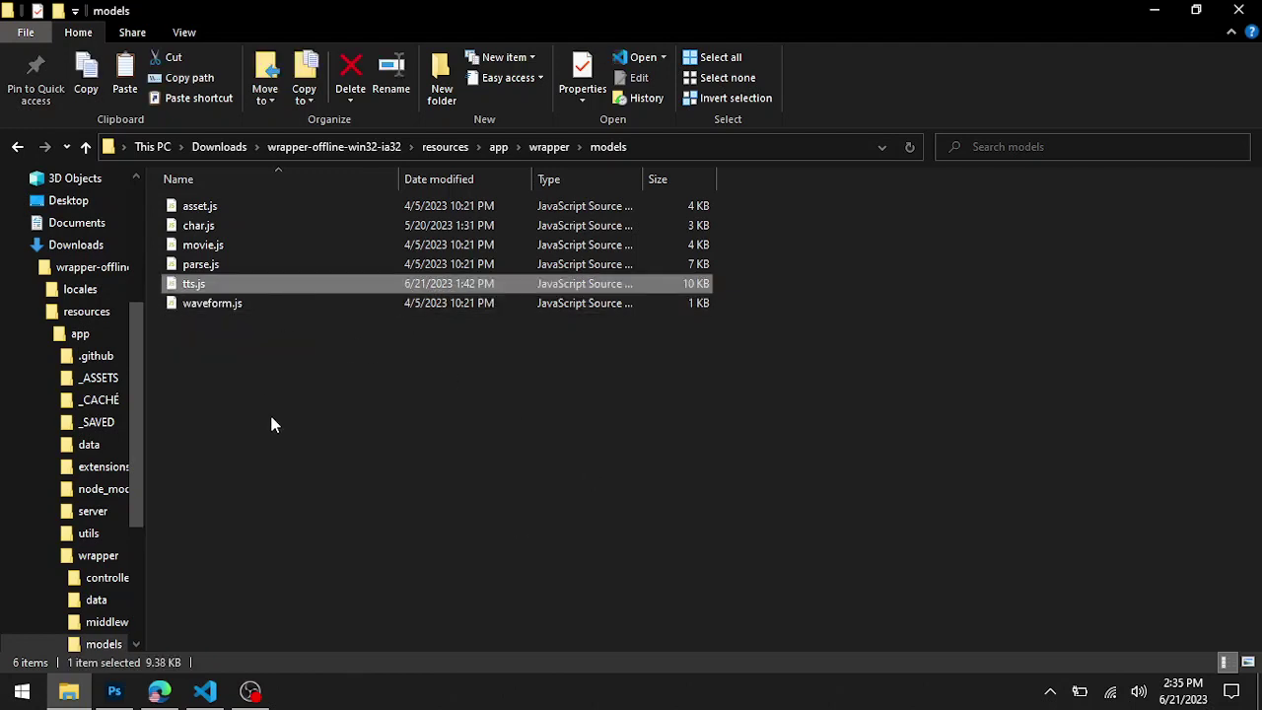
{"action": "key", "text": "shift+Delete"}
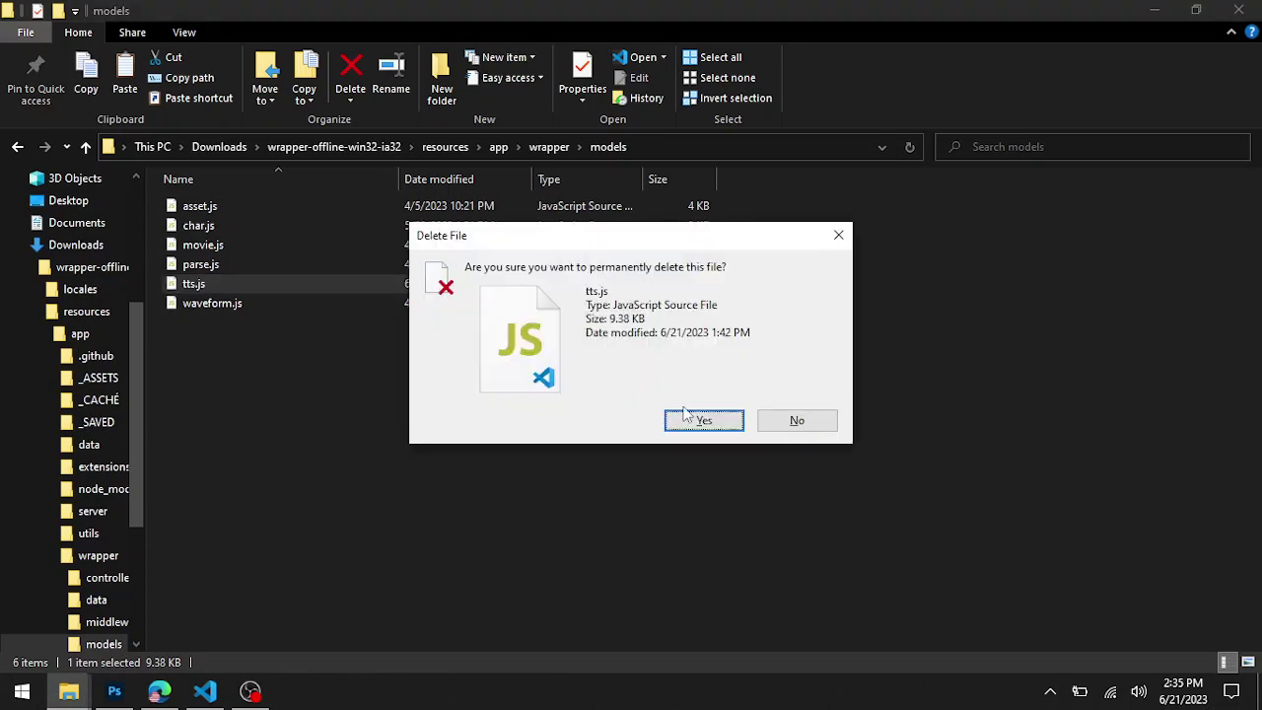
{"action": "left_click", "coordinate": [687, 416]}
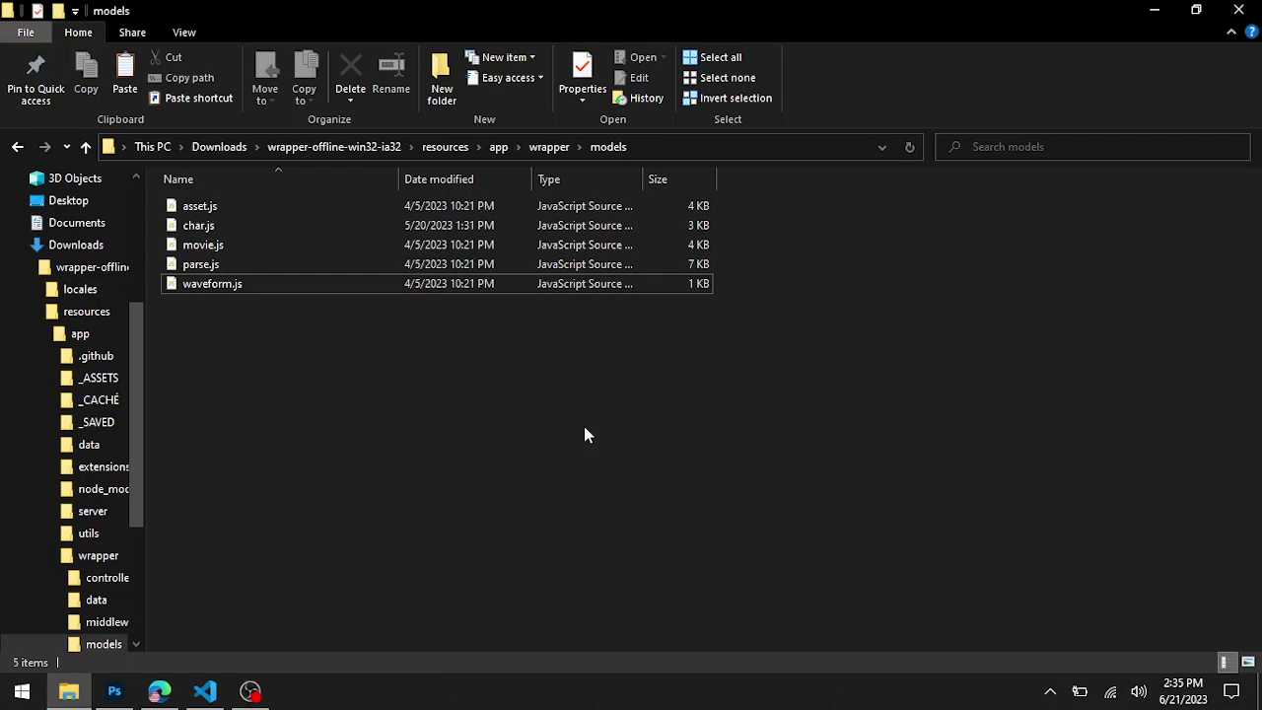
- Paste the copied files into models and delete the extra voices.json
{"action": "key", "text": "ctrl+v"}
{"action": "left_click", "coordinate": [262, 305]}
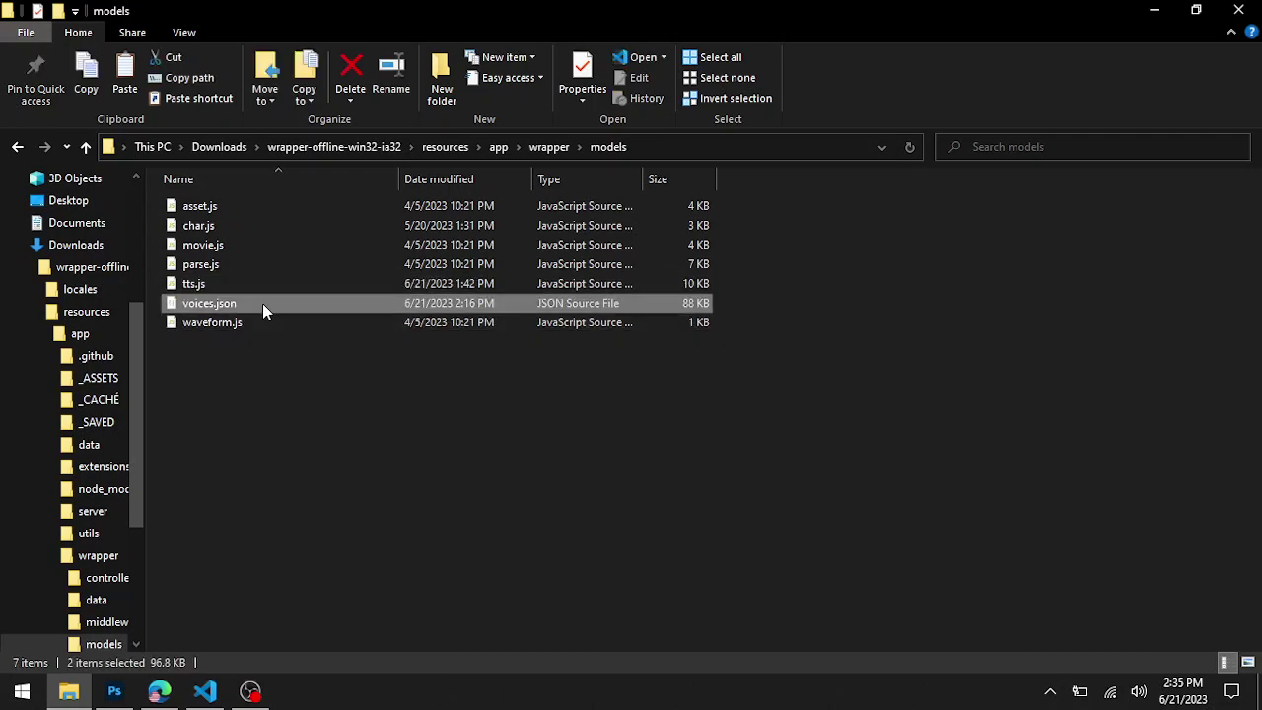
{"action": "key", "text": "Delete"}
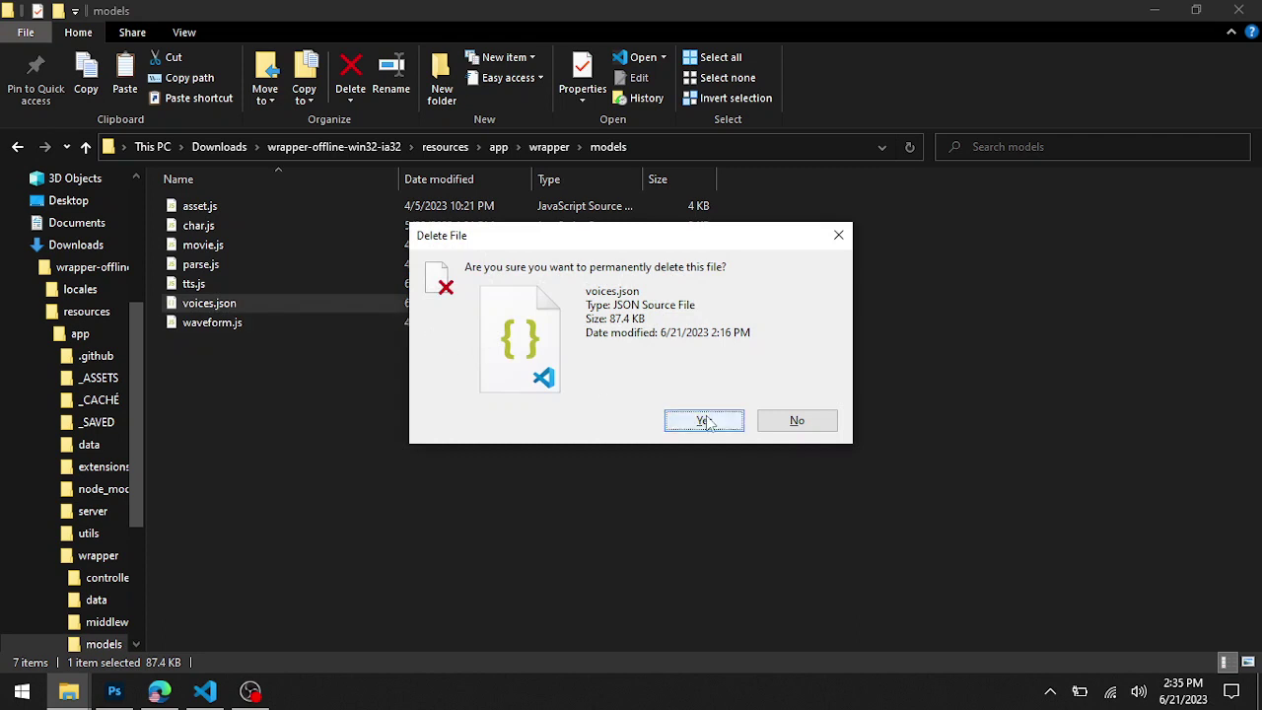
{"action": "left_click", "coordinate": [687, 424]}
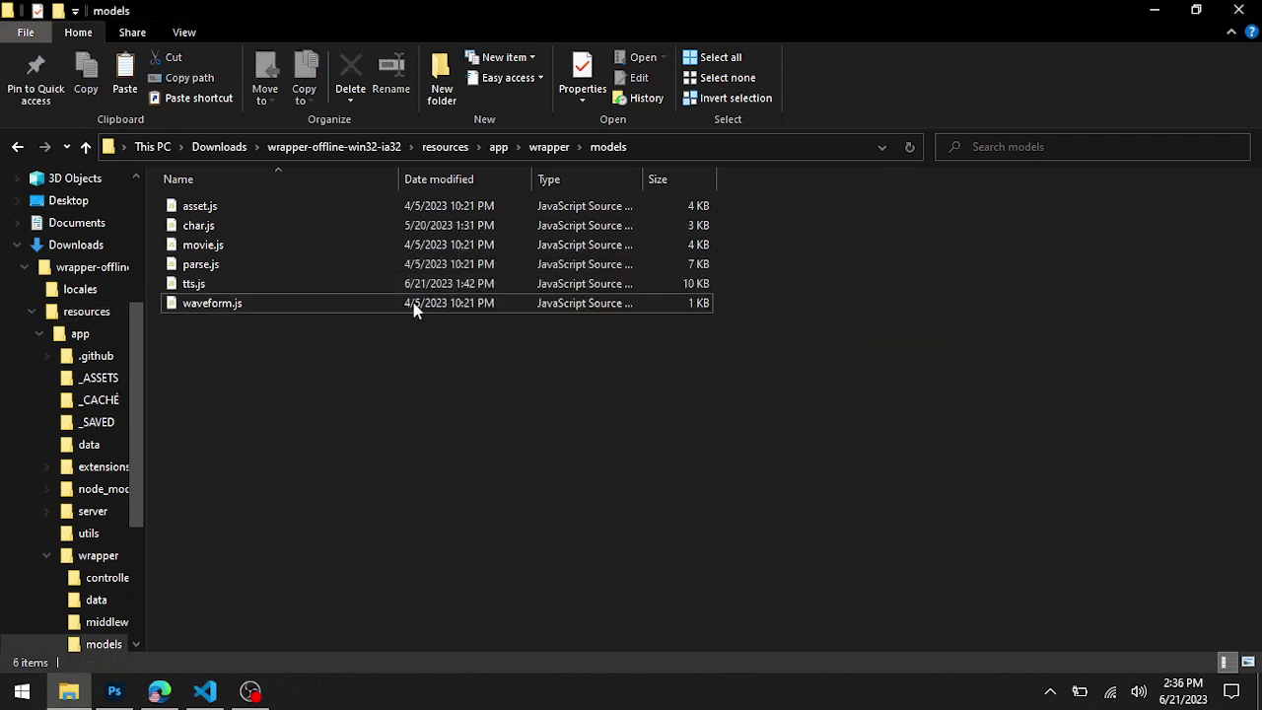
- Open the wrapper data folder and permanently delete its old voices.json
{"action": "left_click", "coordinate": [549, 146]}
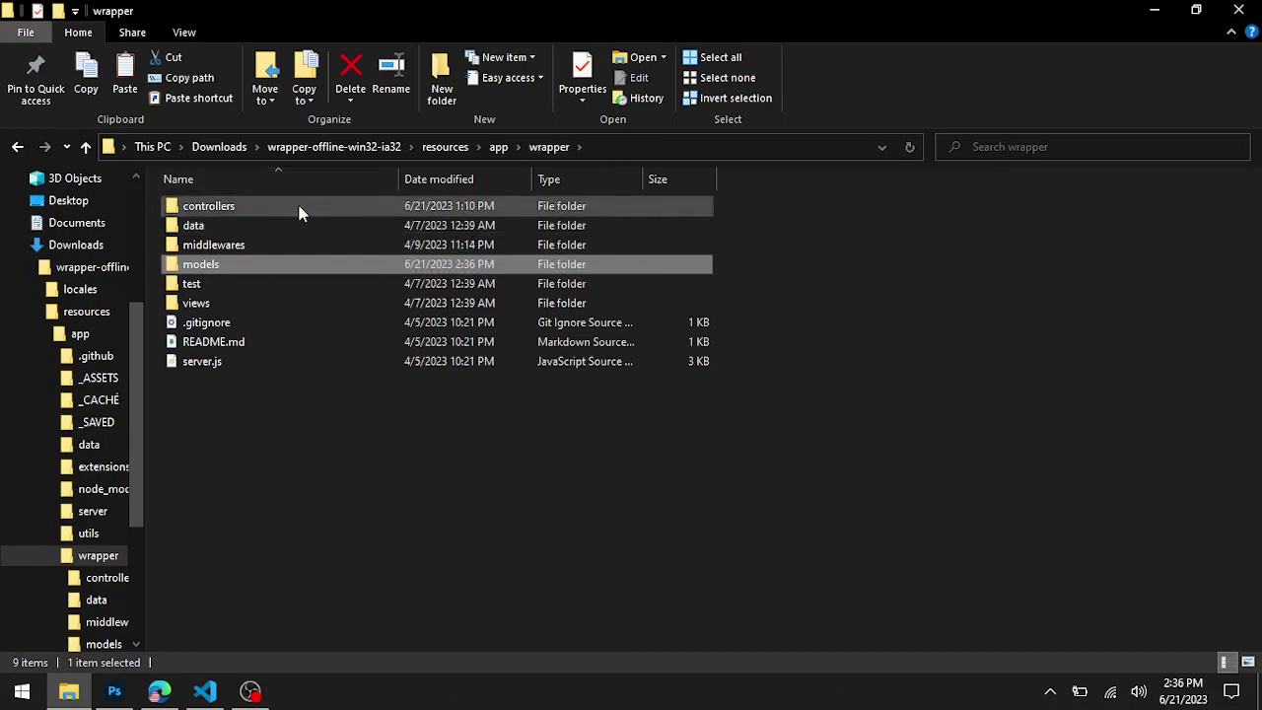
{"action": "double_click", "coordinate": [297, 209]}
{"action": "left_click", "coordinate": [550, 147]}
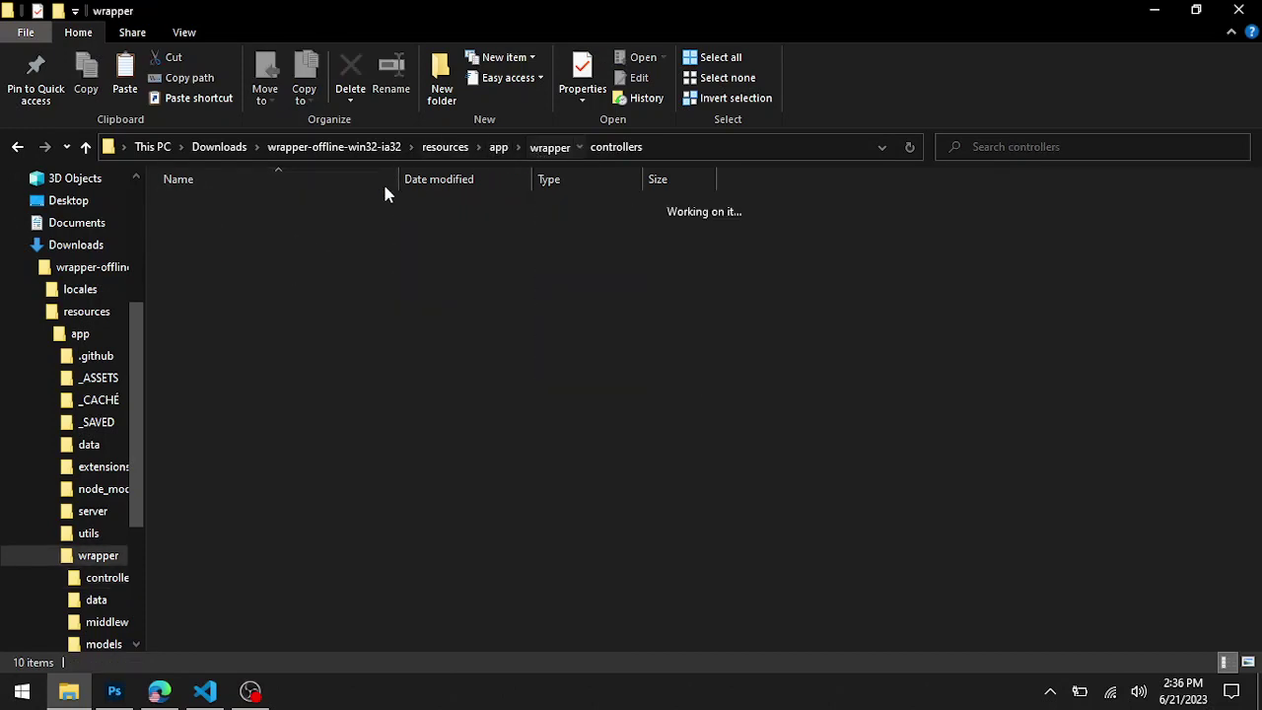
{"action": "left_click", "coordinate": [212, 235]}
{"action": "double_click", "coordinate": [210, 234]}
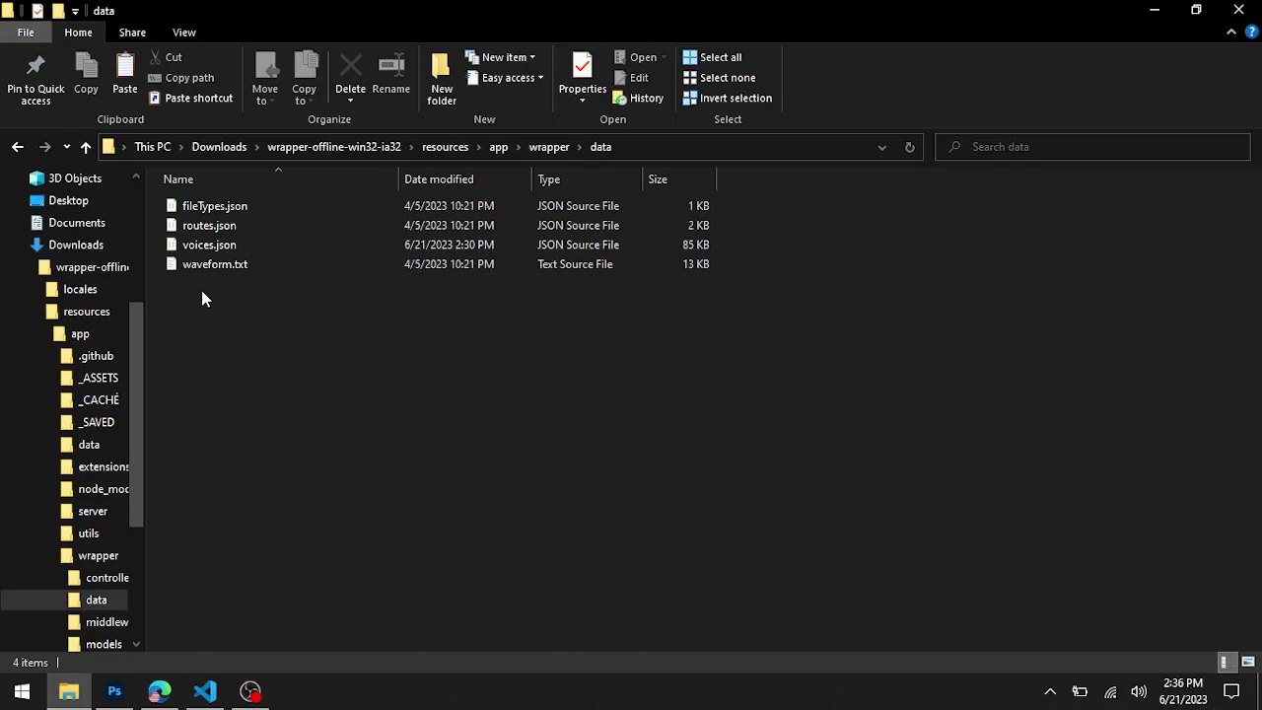
{"action": "left_click", "coordinate": [246, 244]}
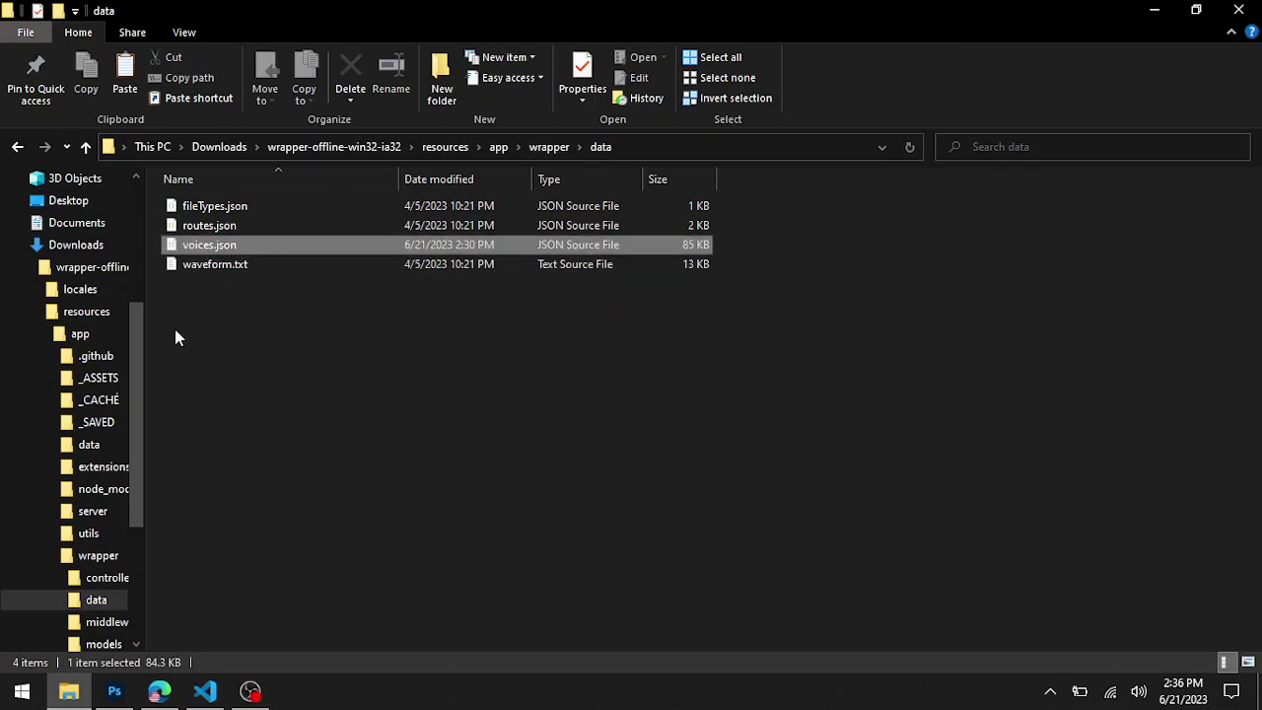
{"action": "key", "text": "shift+Delete"}
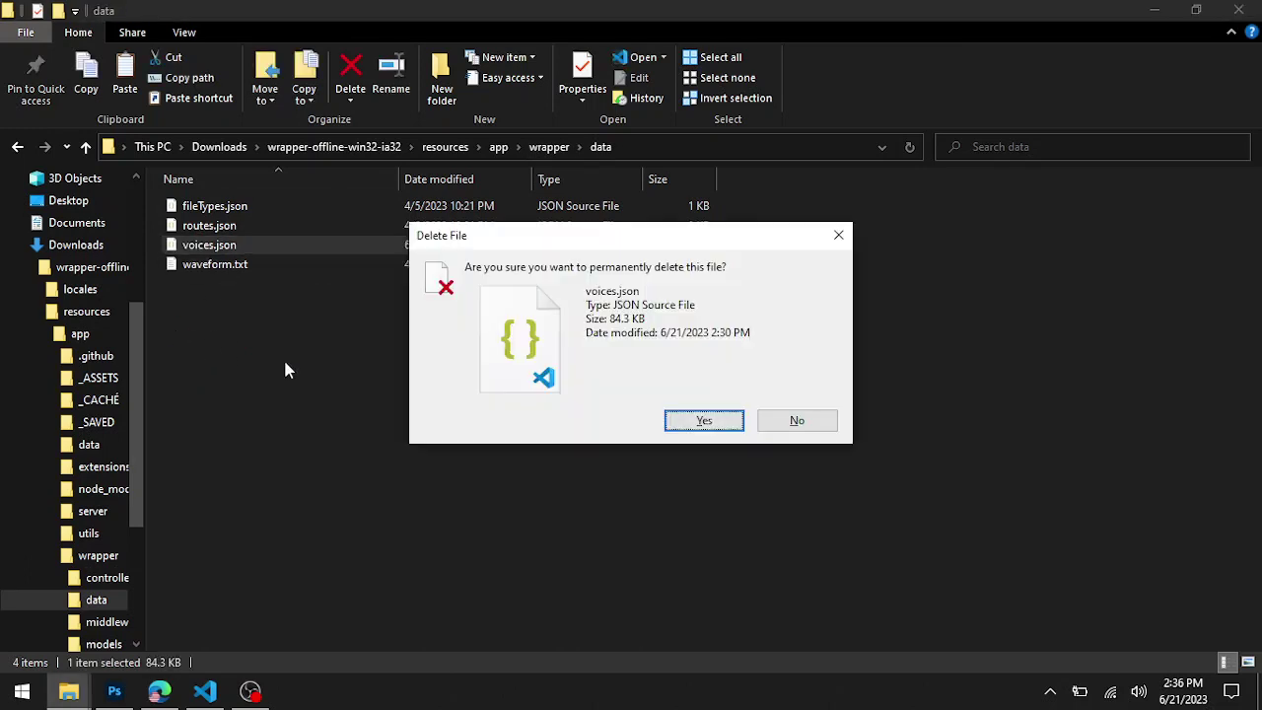
{"action": "left_click", "coordinate": [698, 421]}
- Paste the copied files into data, delete the extra tts.js, and return to wrapper-offline-win32-ia32
{"action": "key", "text": "ctrl+v"}
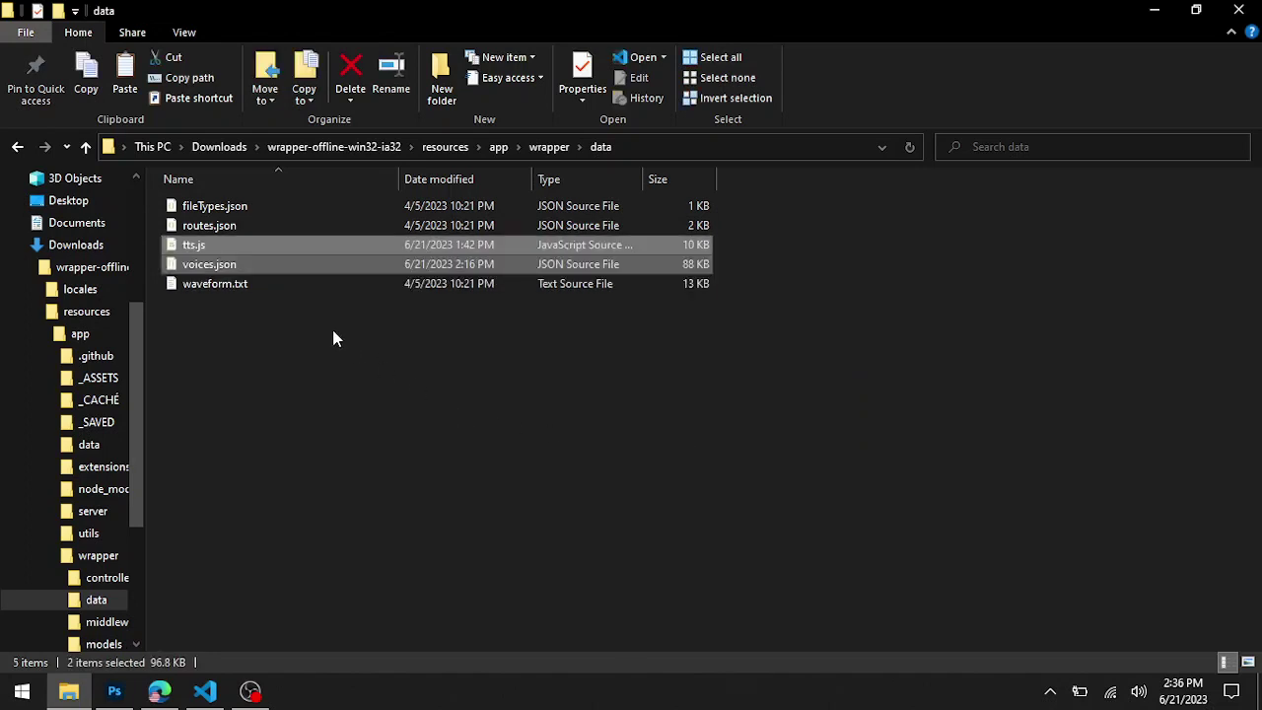
{"action": "left_click", "coordinate": [269, 253]}
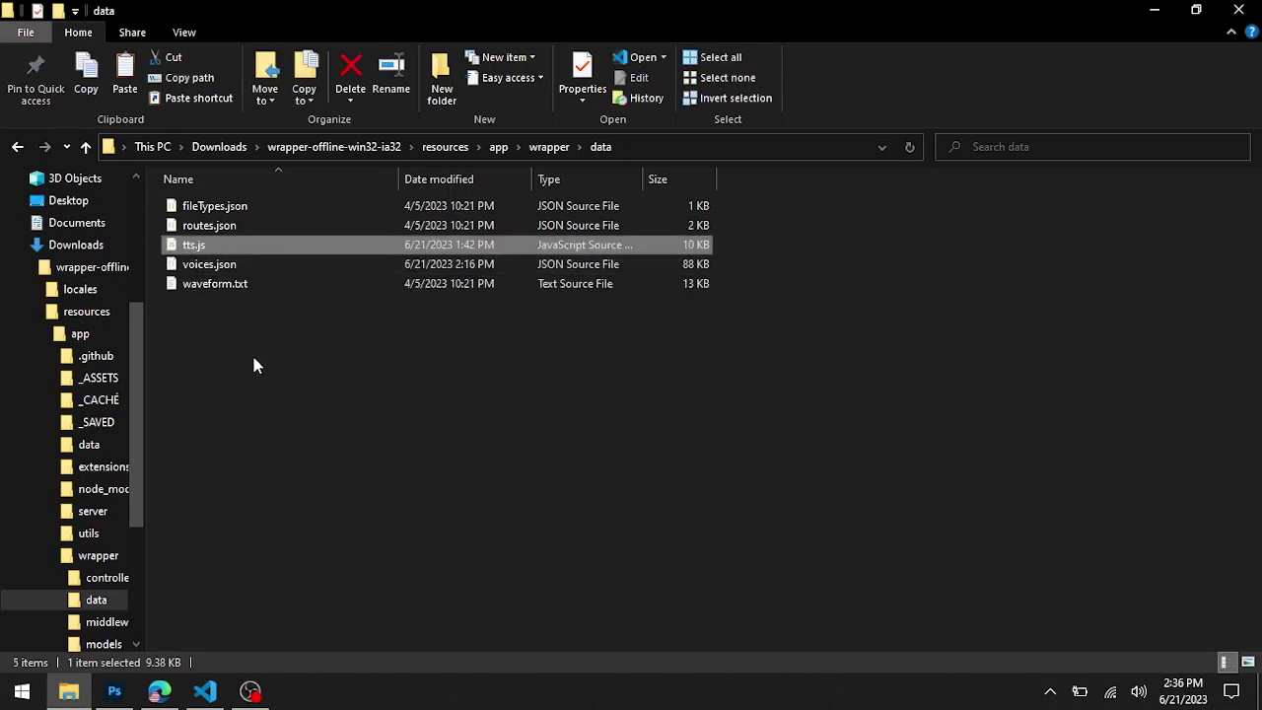
{"action": "key", "text": "shift+Delete"}
{"action": "left_click", "coordinate": [711, 420]}
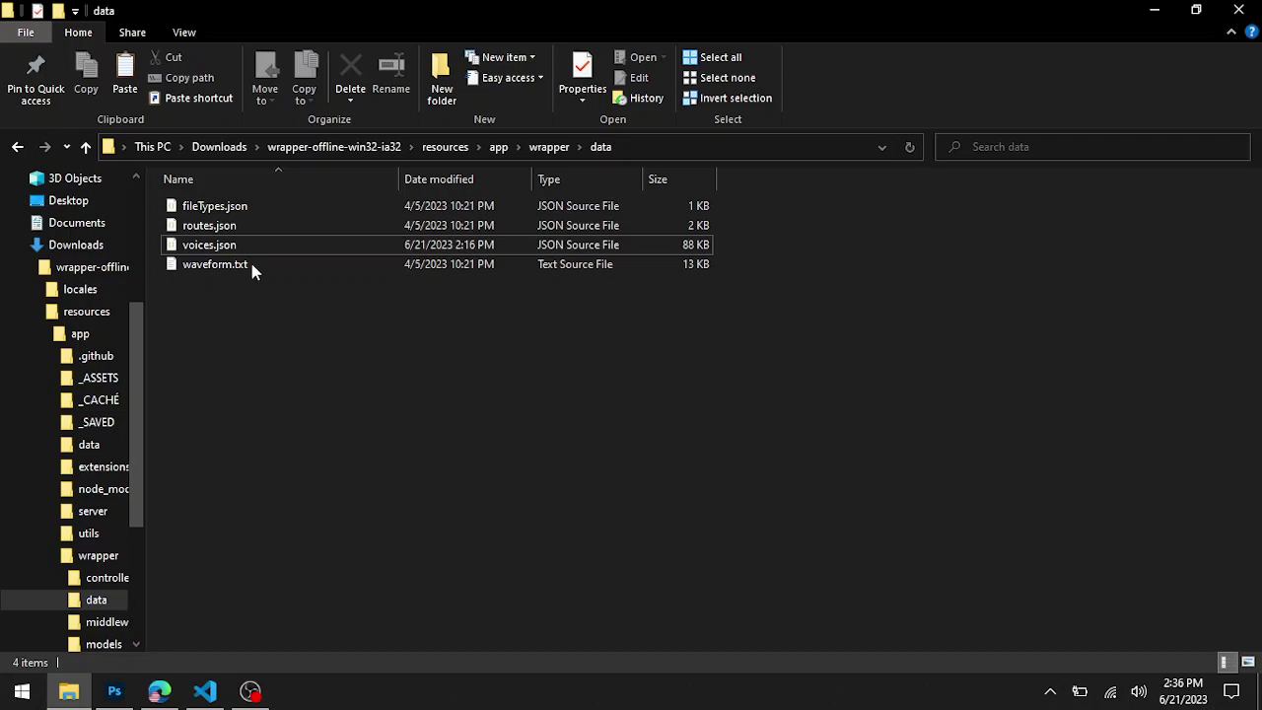
{"action": "left_click", "coordinate": [340, 148]}
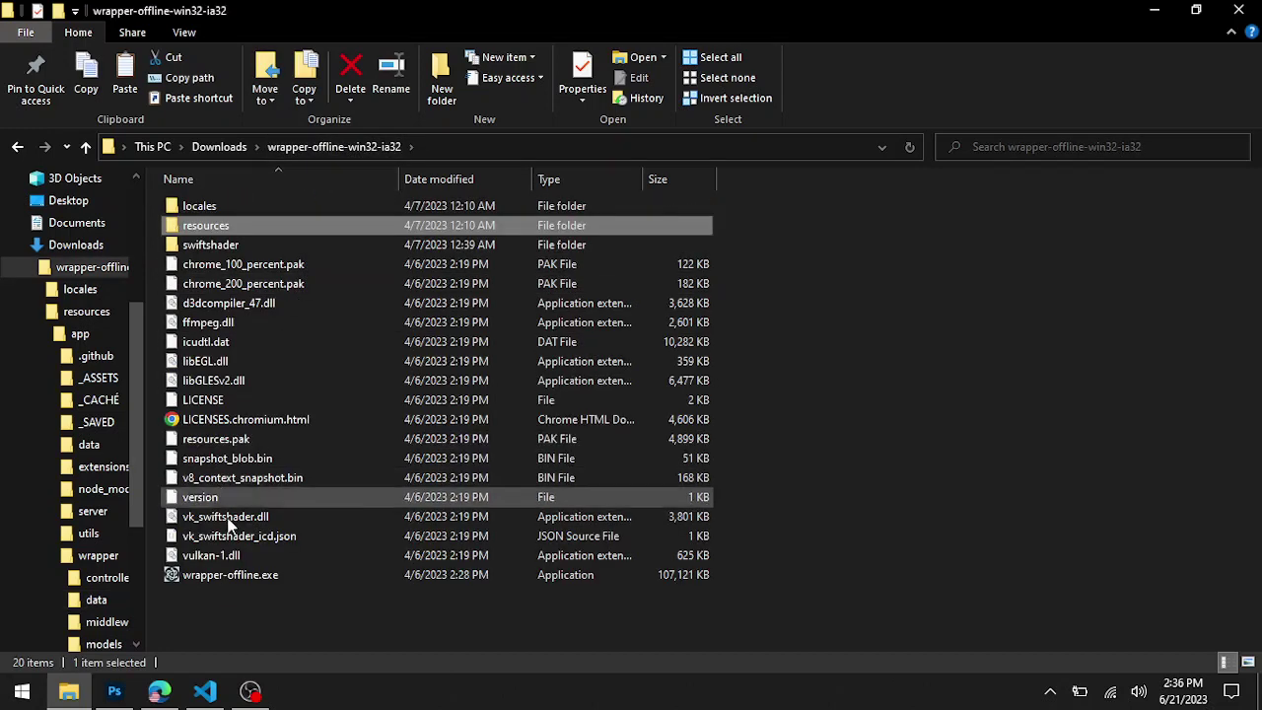
- Relaunch wrapper-offline.exe, close the developer tools and maximize the video list window
{"action": "left_click", "coordinate": [228, 575]}
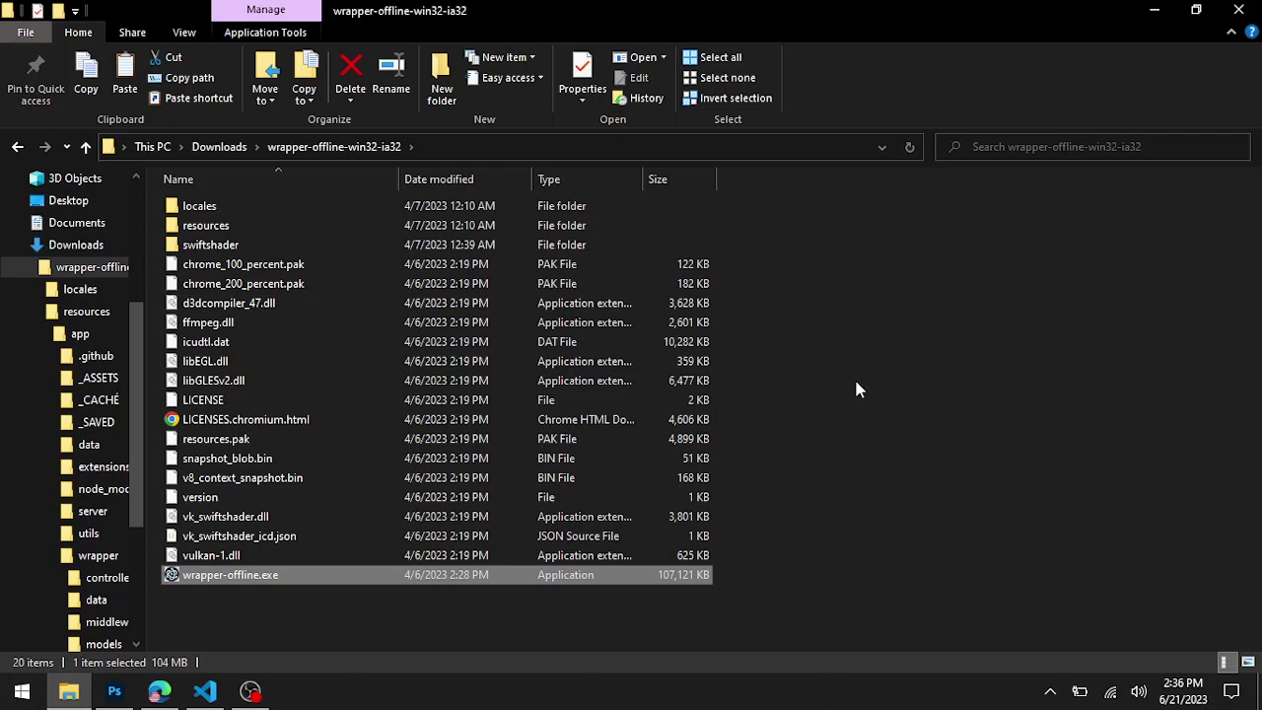
{"action": "left_click", "coordinate": [1029, 637]}
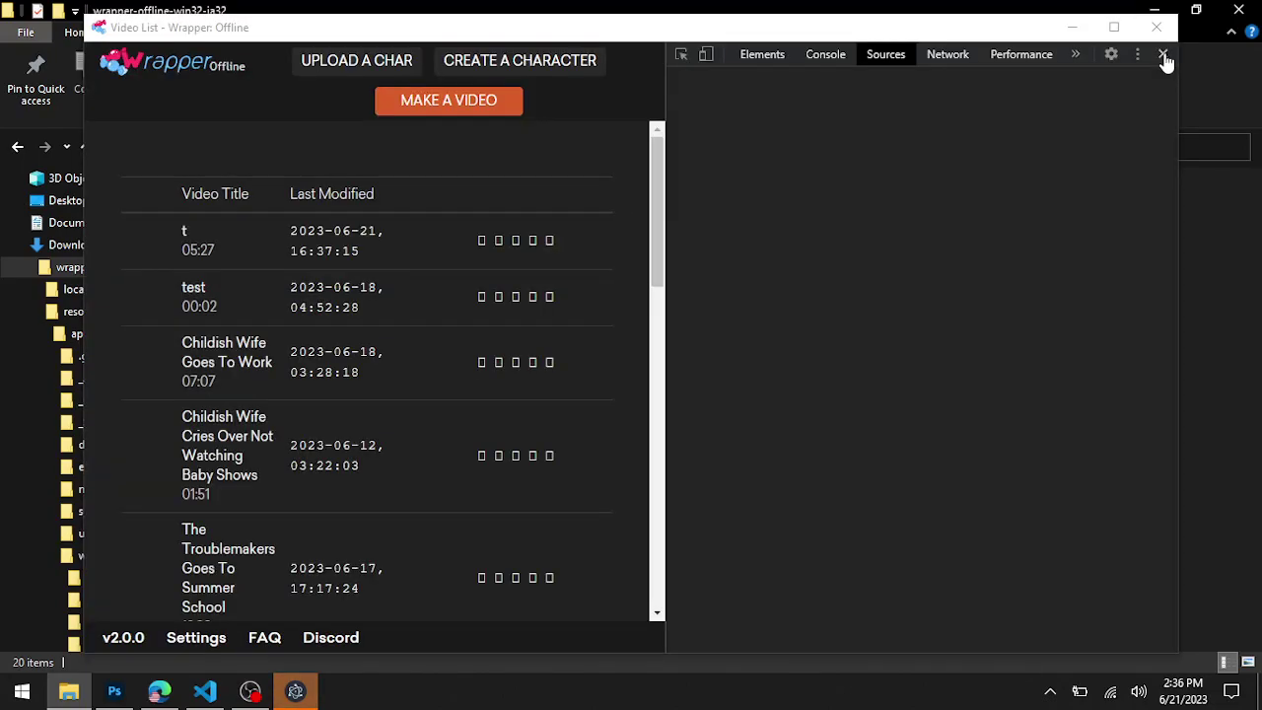
{"action": "left_click", "coordinate": [1164, 54]}
{"action": "left_click", "coordinate": [1114, 26]}
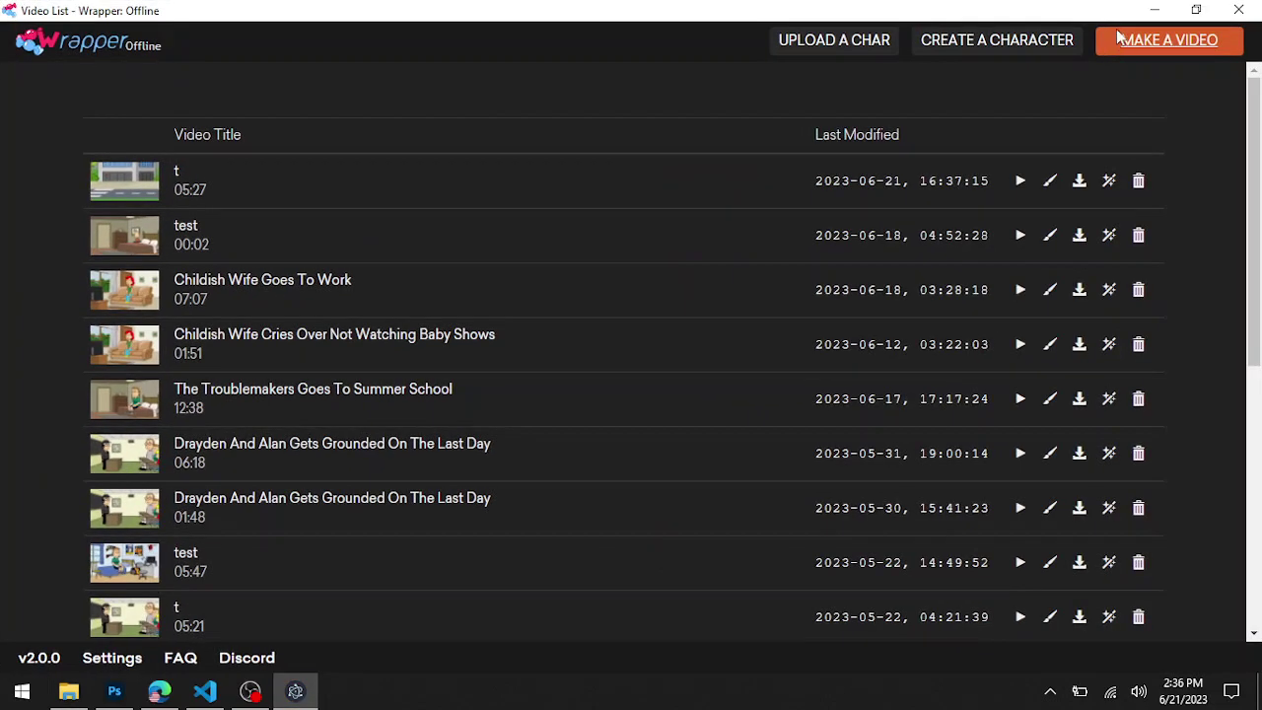
- Start a new Comedy World video and open the bedroom scene's narration settings
{"action": "left_click", "coordinate": [1119, 40]}
{"action": "left_click", "coordinate": [221, 214]}
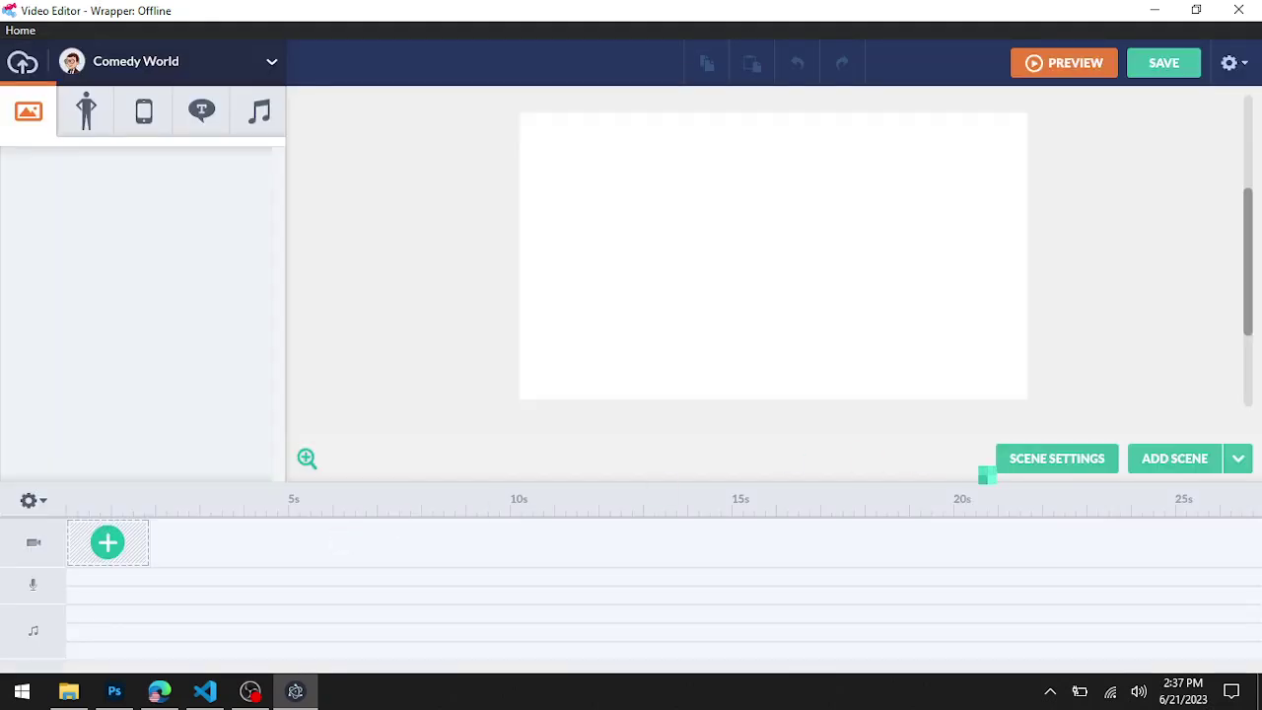
{"action": "left_click", "coordinate": [1033, 463]}
{"action": "left_click", "coordinate": [121, 169]}
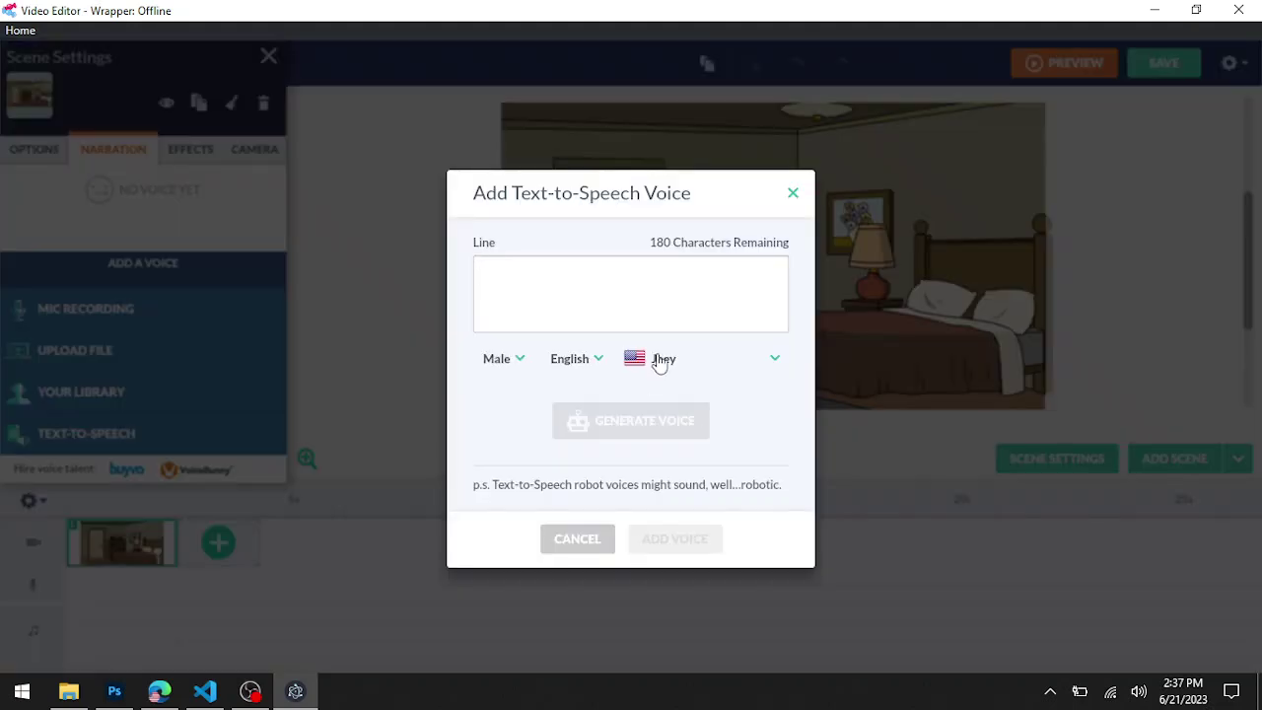
- Choose the Sam voice from the text-to-speech voice list
{"action": "left_click", "coordinate": [655, 360]}
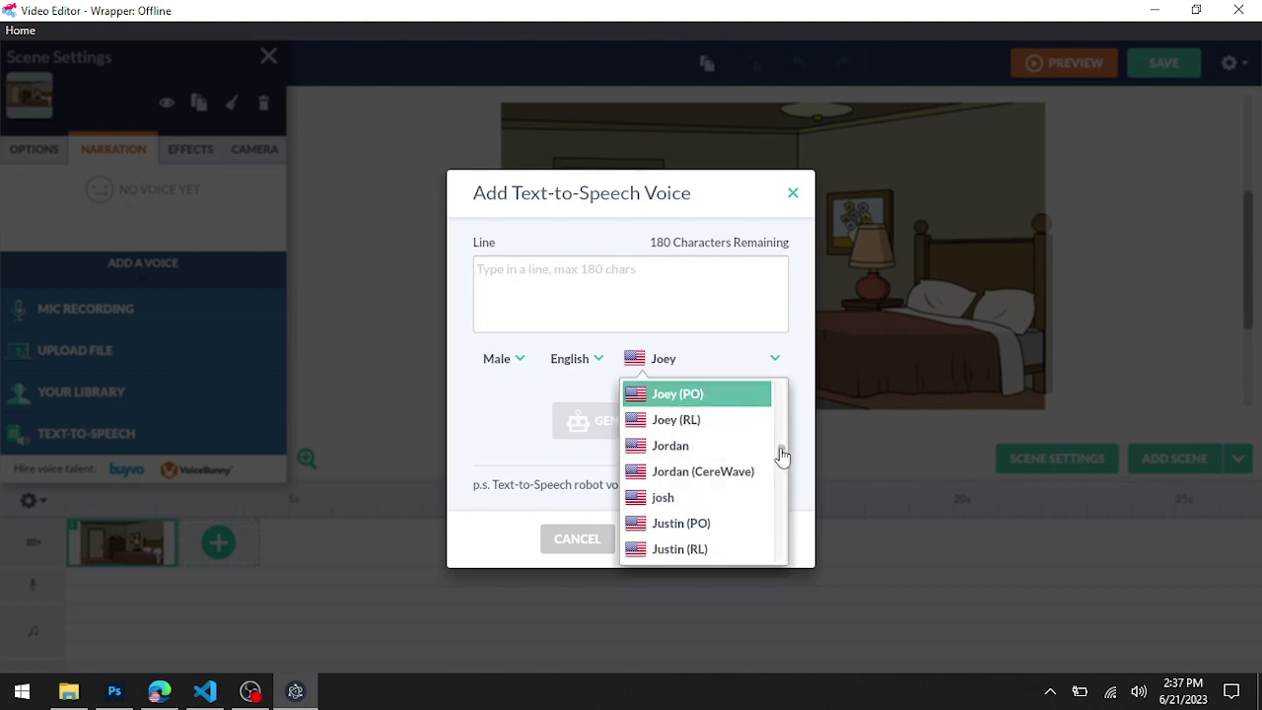
{"action": "left_click_drag", "start_coordinate": [782, 454], "coordinate": [779, 479]}
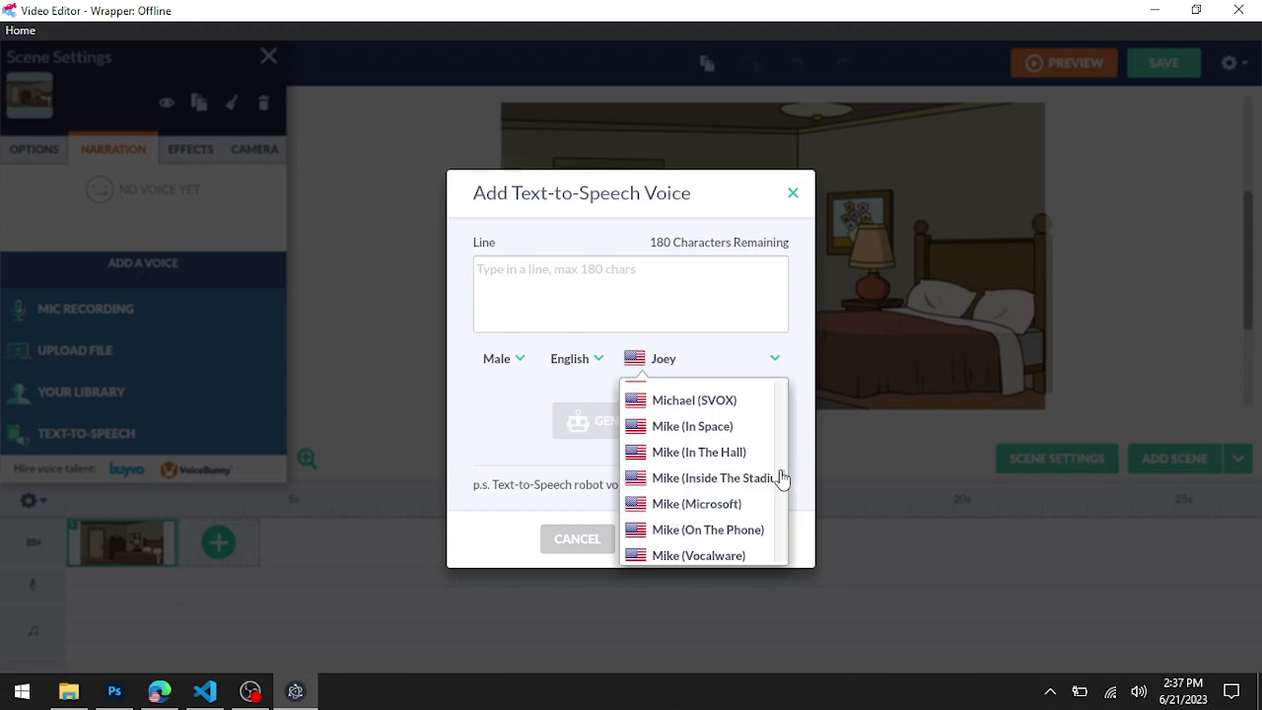
{"action": "scroll", "coordinate": [780, 482], "scroll_direction": "down", "scroll_amount": 1}
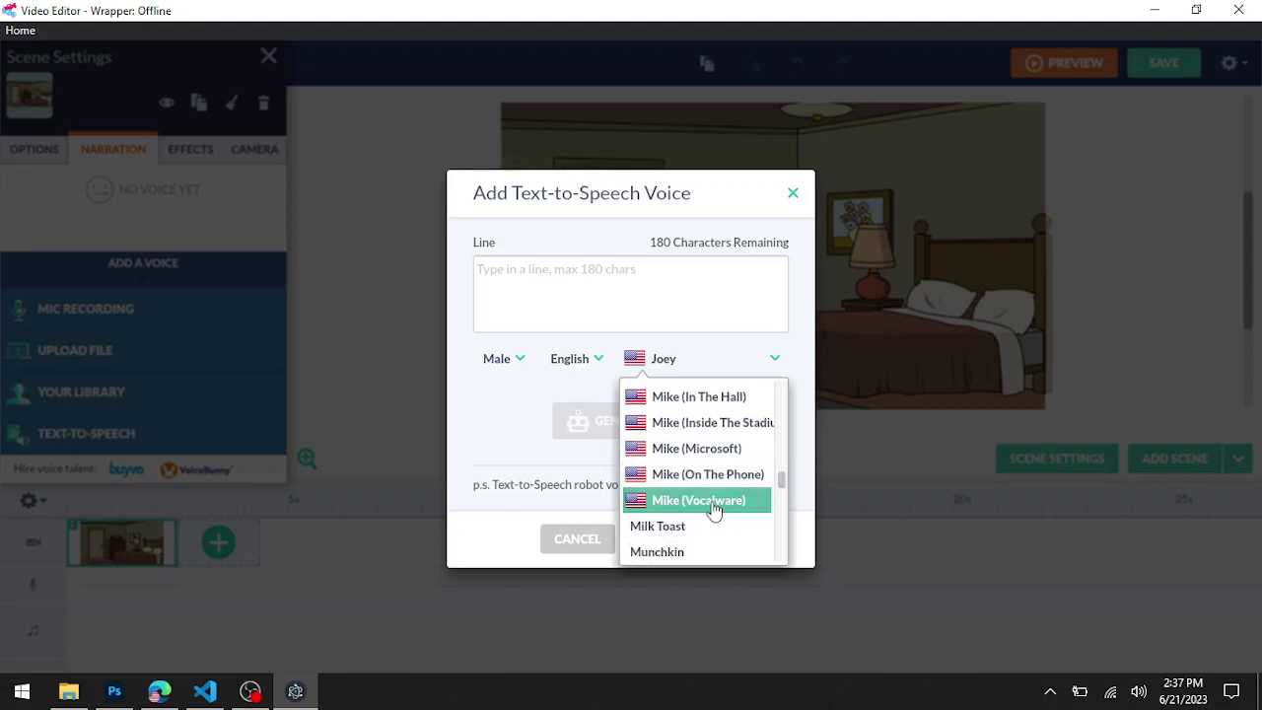
{"action": "left_click_drag", "start_coordinate": [785, 484], "coordinate": [775, 510]}
{"action": "left_click", "coordinate": [669, 508]}
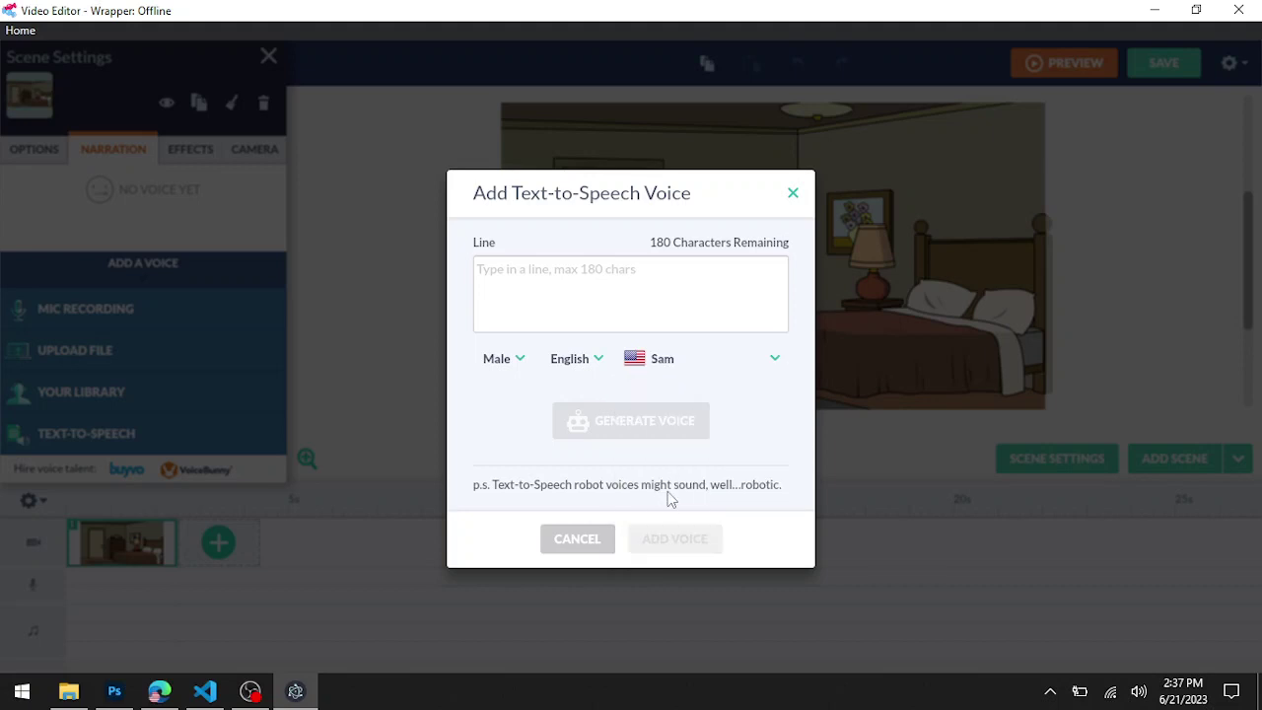
- Generate speech for the line 'test' with the Sam voice
{"action": "left_click", "coordinate": [545, 297]}
{"action": "type", "text": "test"}
{"action": "left_click", "coordinate": [631, 420]}
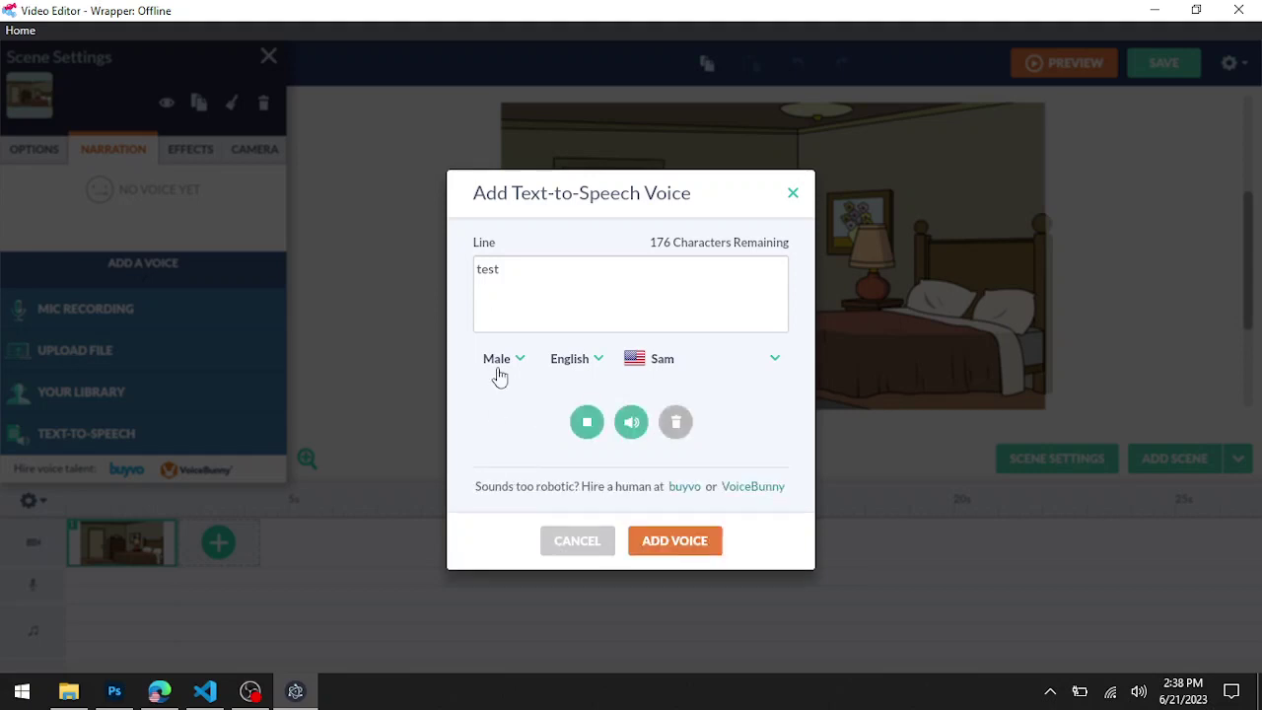
{"action": "left_click", "coordinate": [586, 542]}
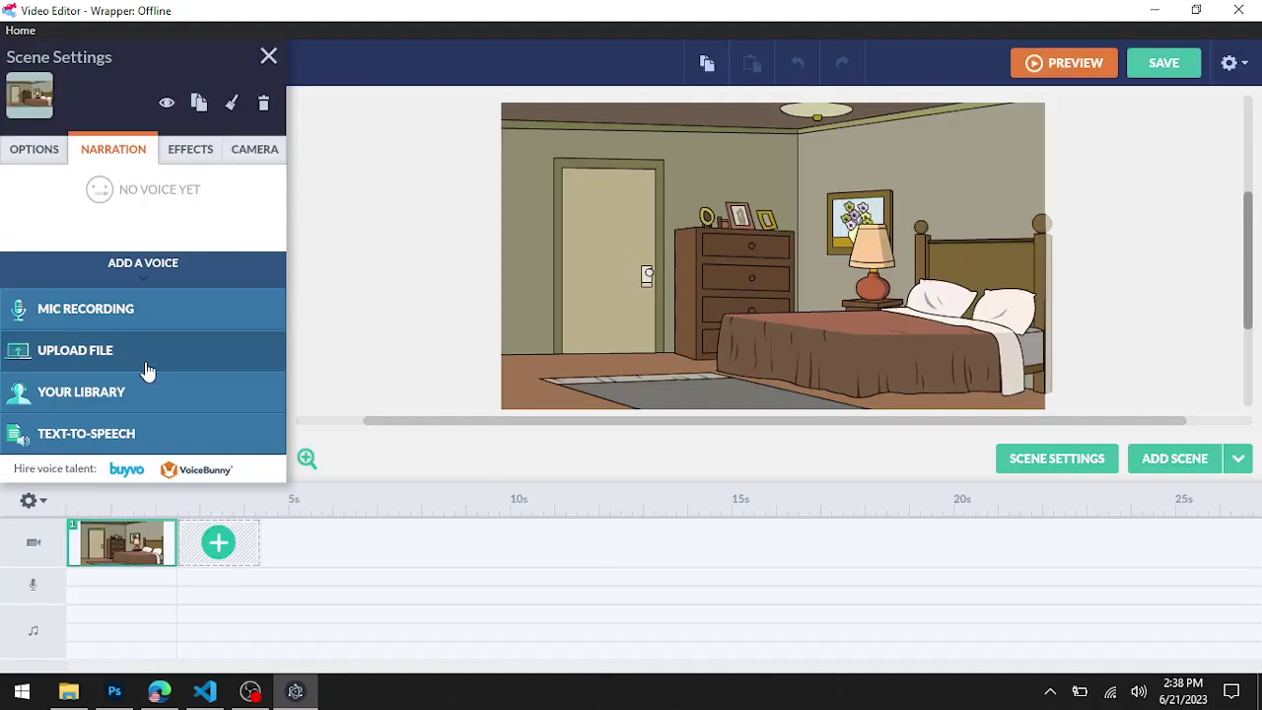
{"action": "left_click", "coordinate": [138, 434]}
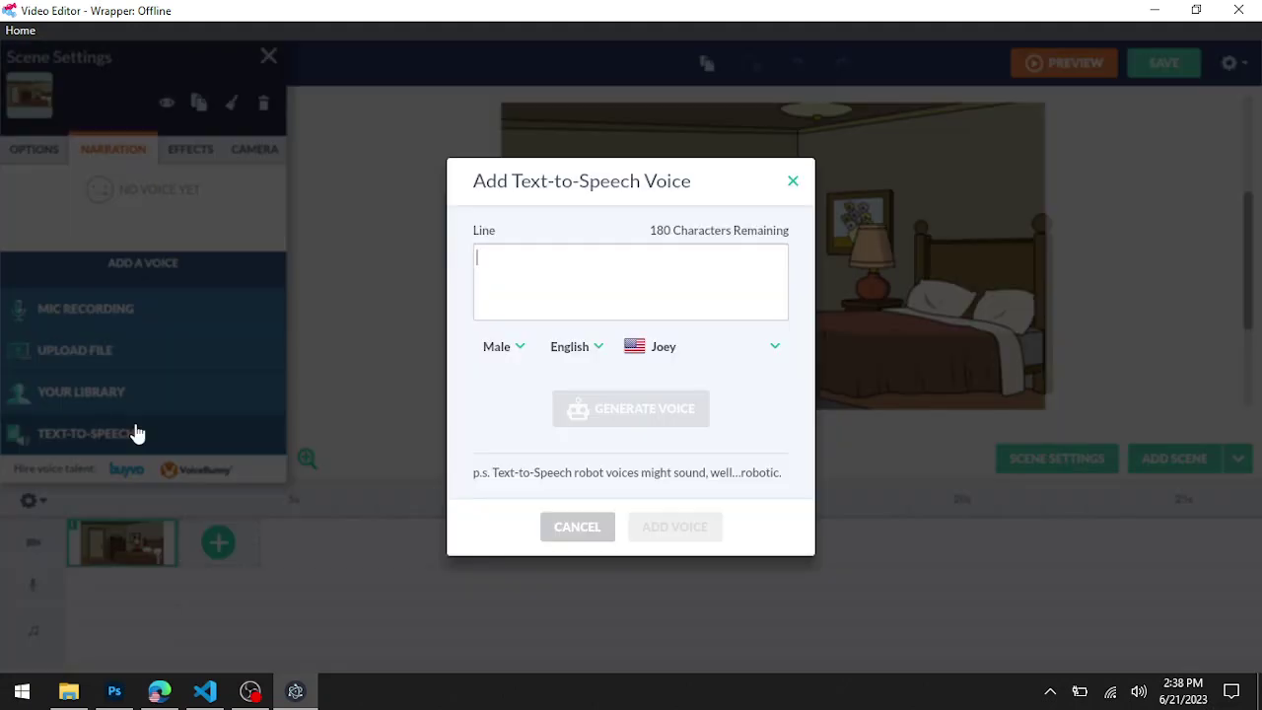
{"action": "left_click", "coordinate": [505, 347]}
{"action": "left_click", "coordinate": [540, 405]}
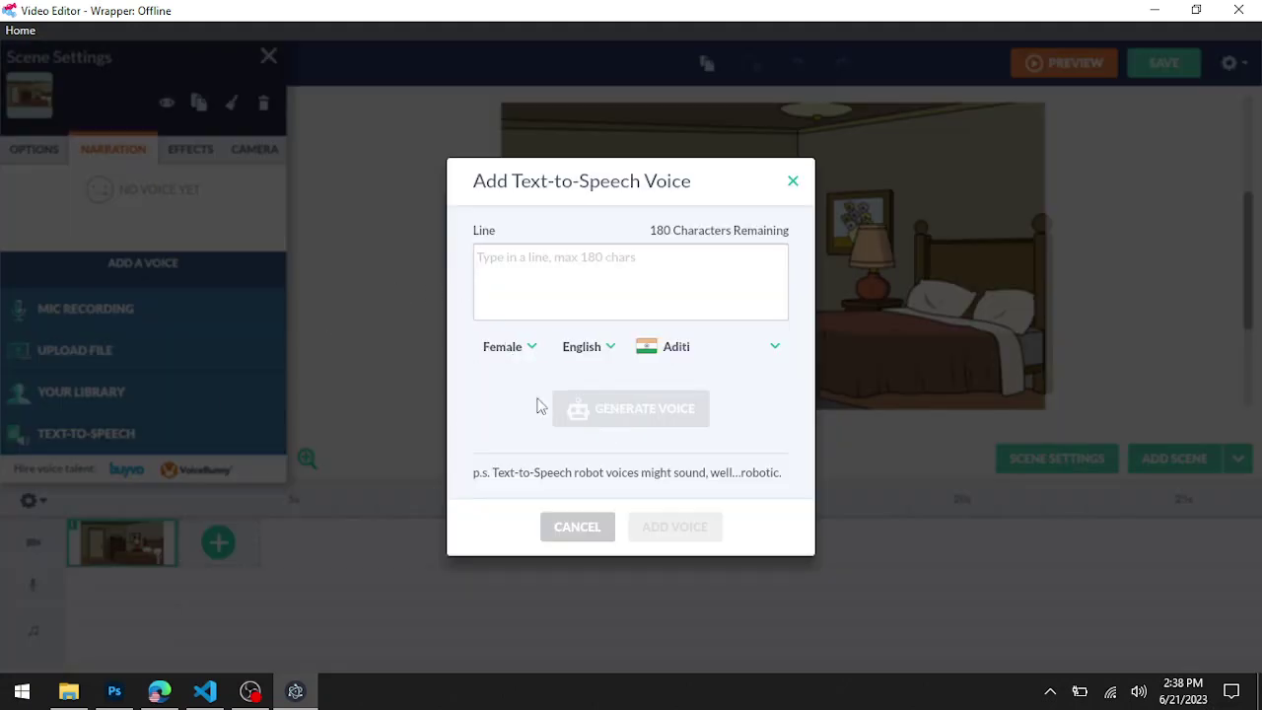
{"action": "left_click", "coordinate": [658, 350]}
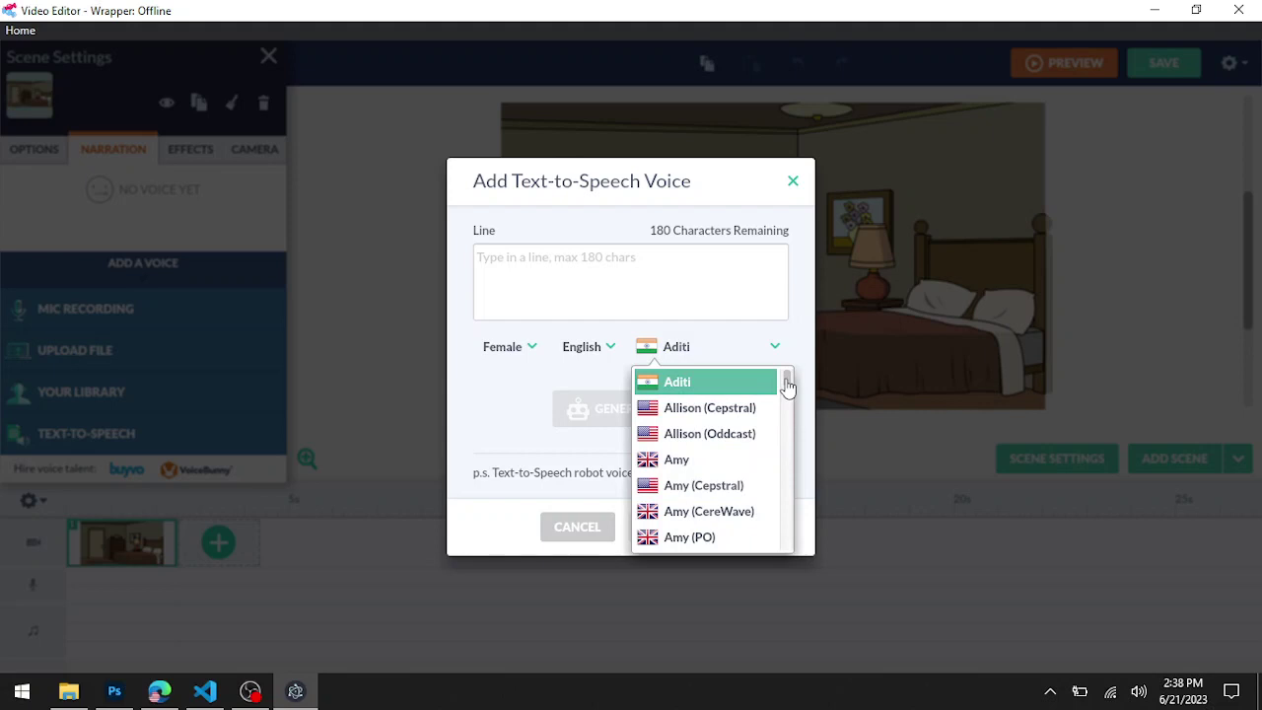
{"action": "left_click_drag", "start_coordinate": [788, 385], "coordinate": [756, 493]}
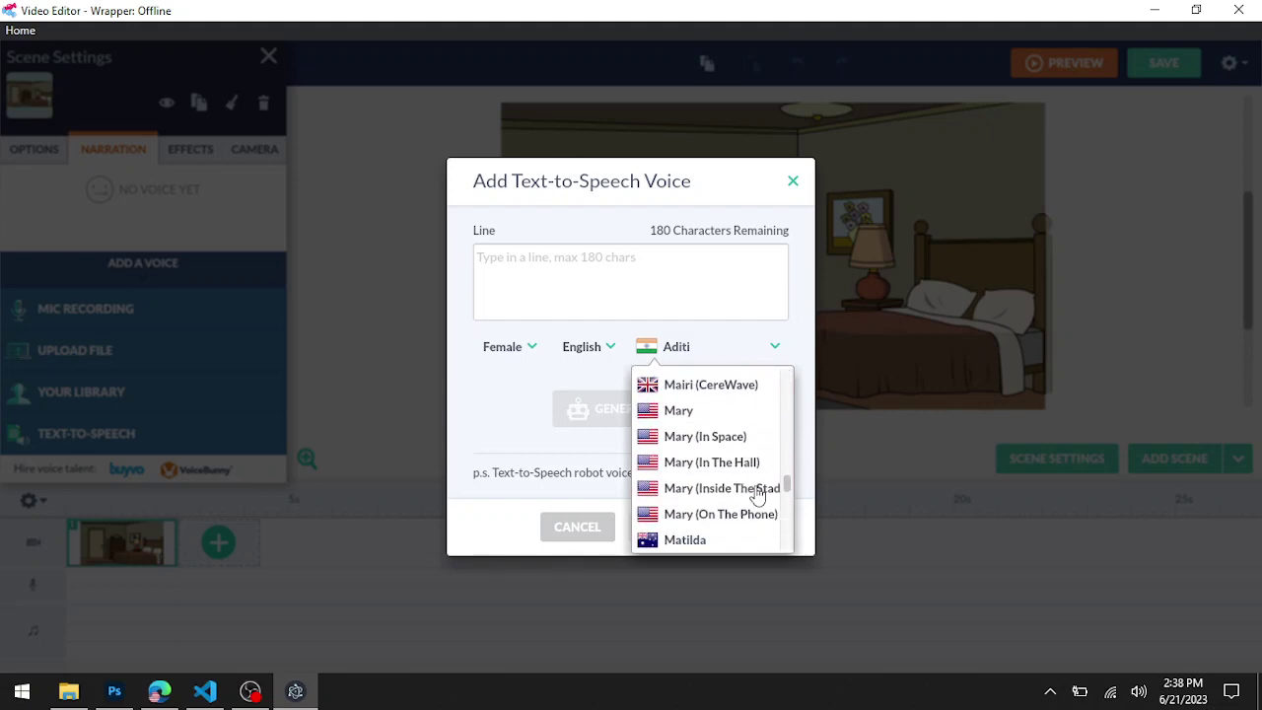
{"action": "scroll", "coordinate": [756, 493], "scroll_direction": "down", "scroll_amount": 2}
{"action": "left_click", "coordinate": [700, 495]}
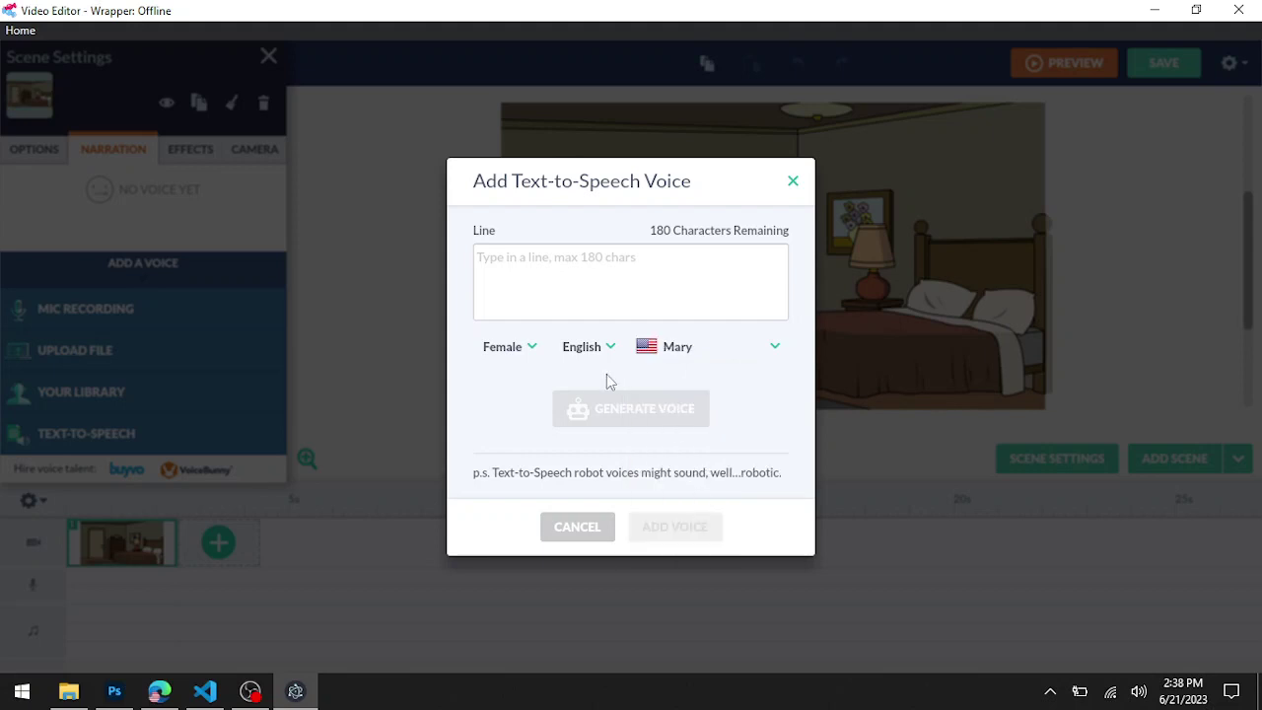
{"action": "left_click", "coordinate": [603, 311]}
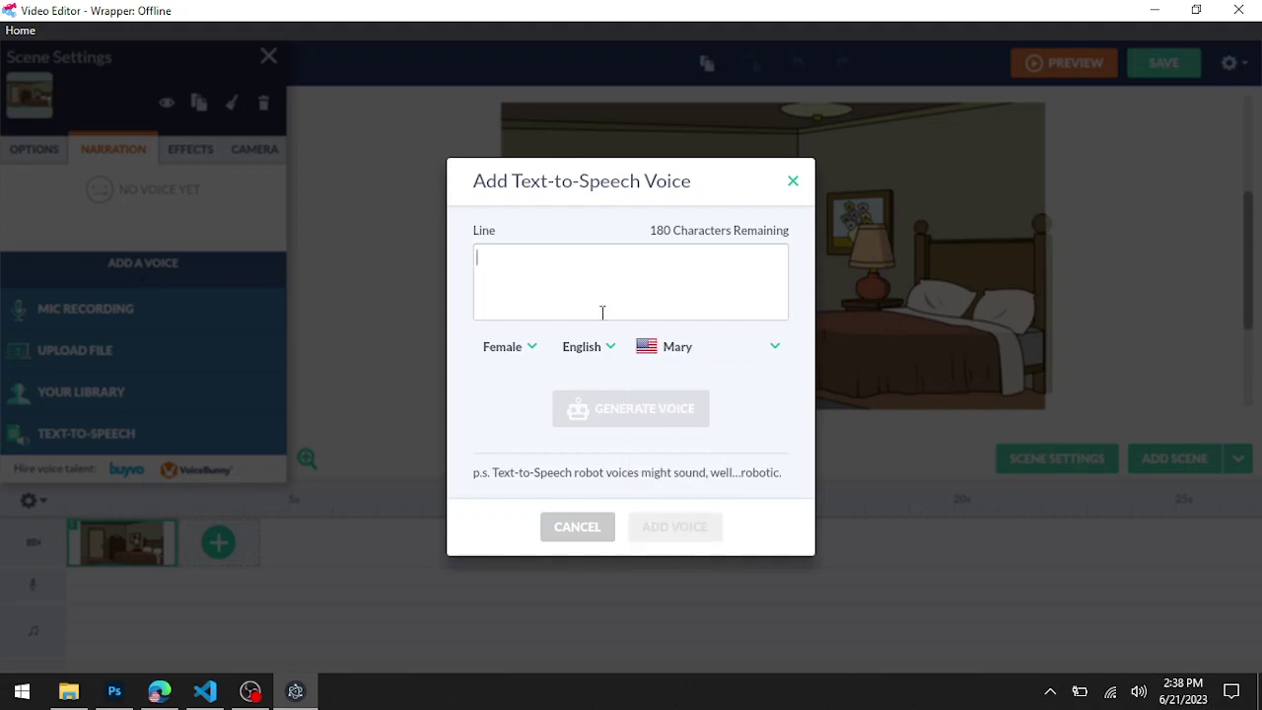
{"action": "type", "text": "test"}
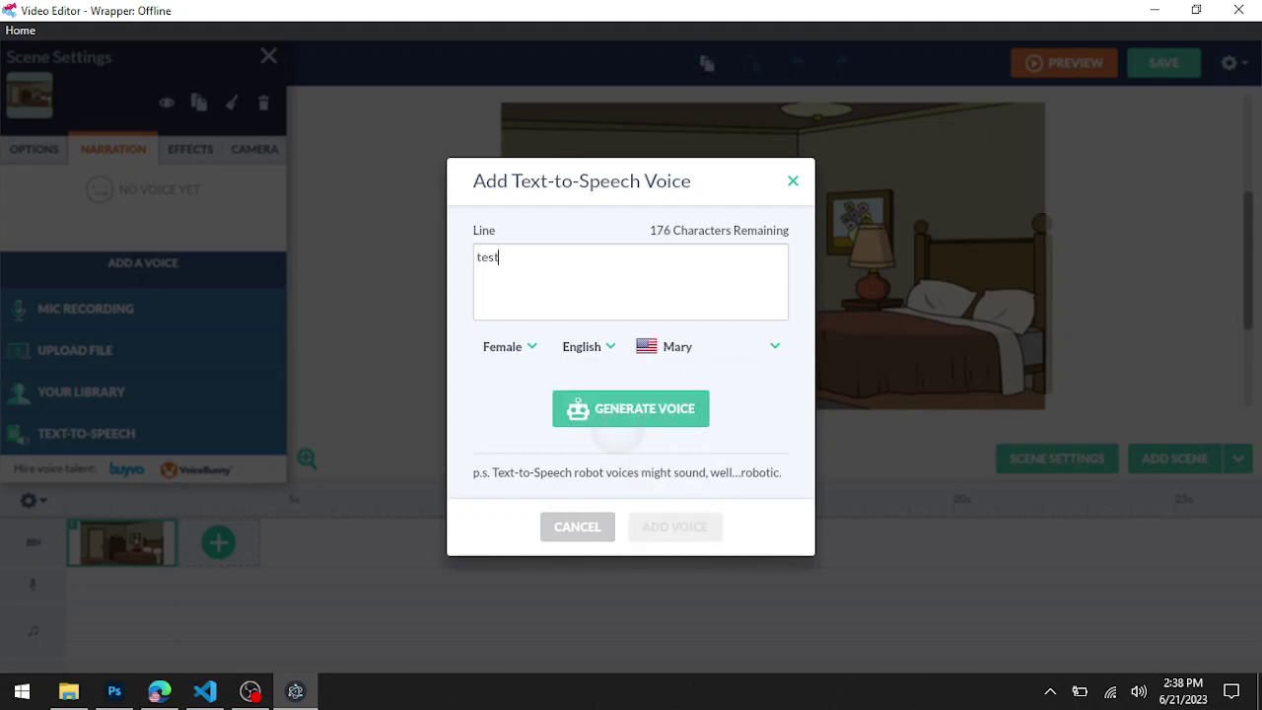
{"action": "left_click", "coordinate": [630, 408]}
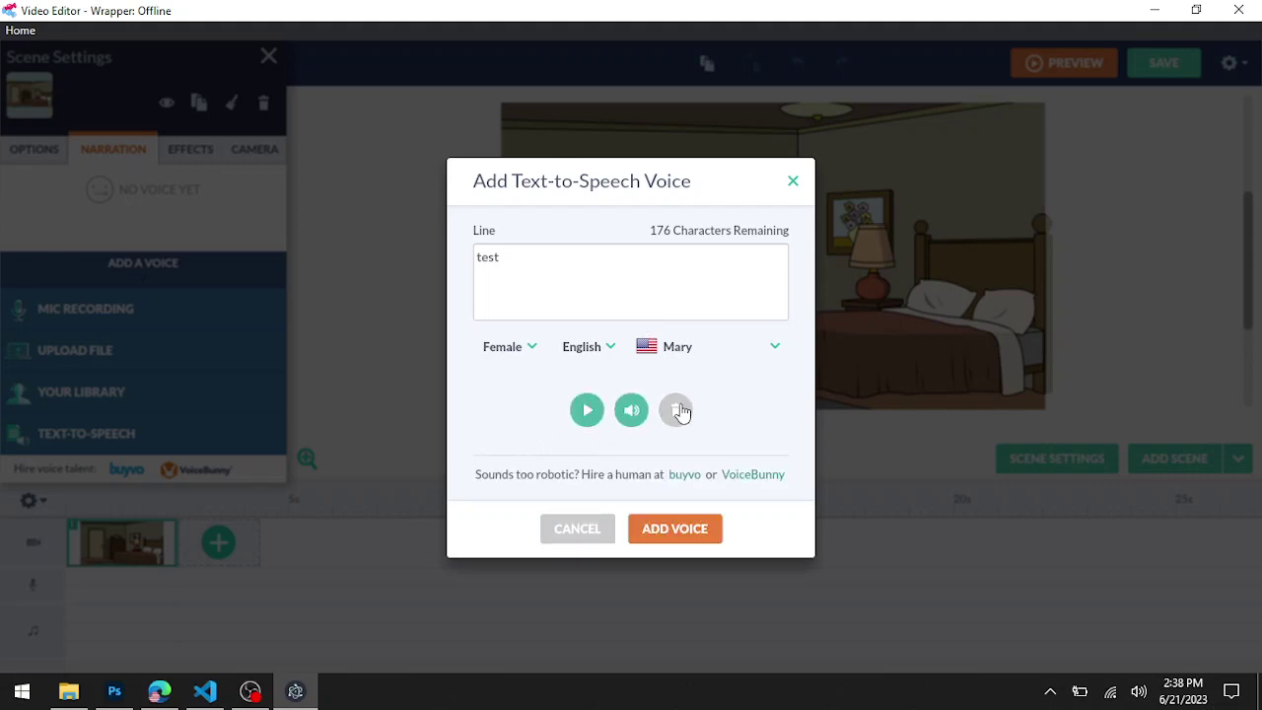
{"action": "left_click", "coordinate": [690, 409]}
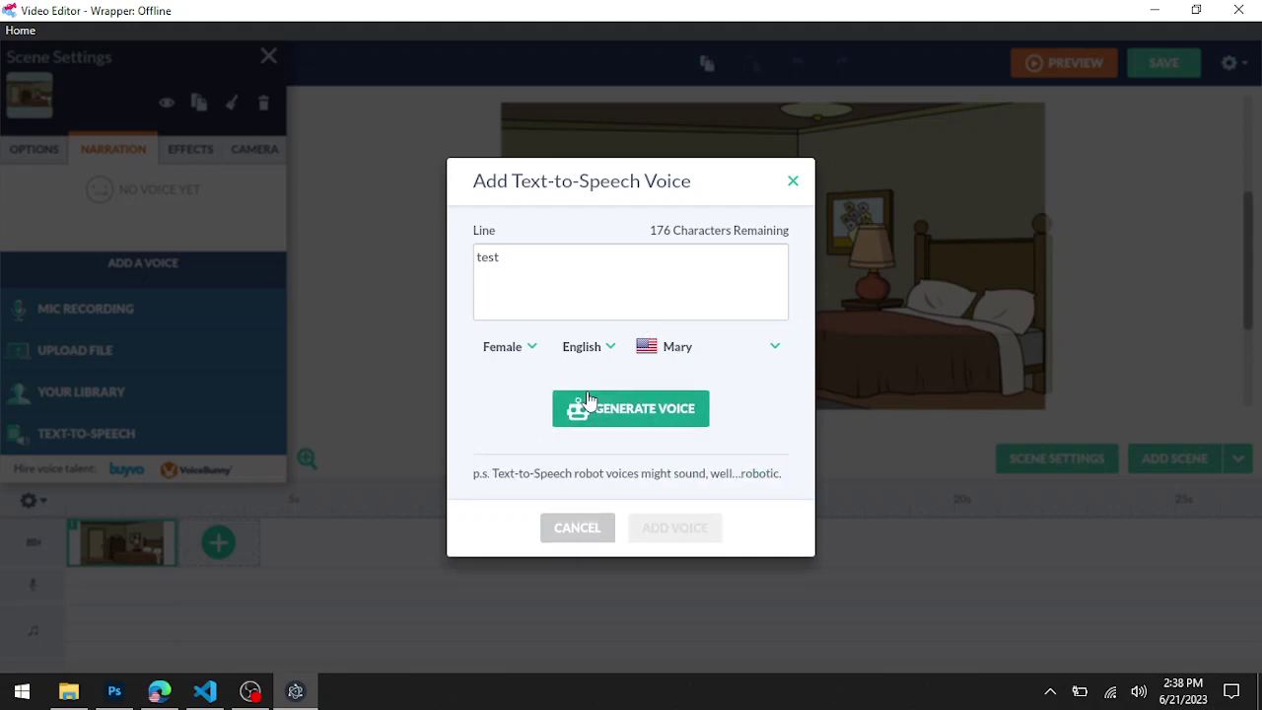
{"action": "left_click", "coordinate": [793, 181]}
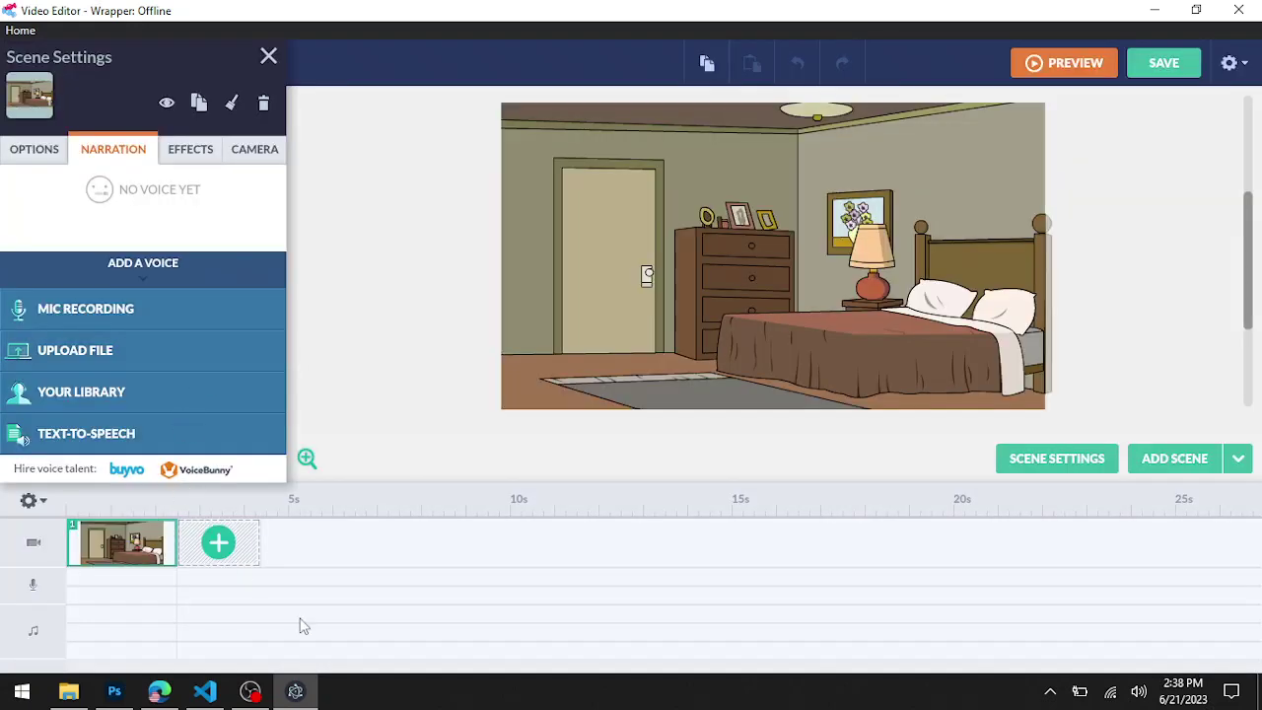
- Minimize the editor, File Explorer and browser windows, then restore the Wrapper: Offline editor
{"action": "left_click", "coordinate": [1144, 8]}
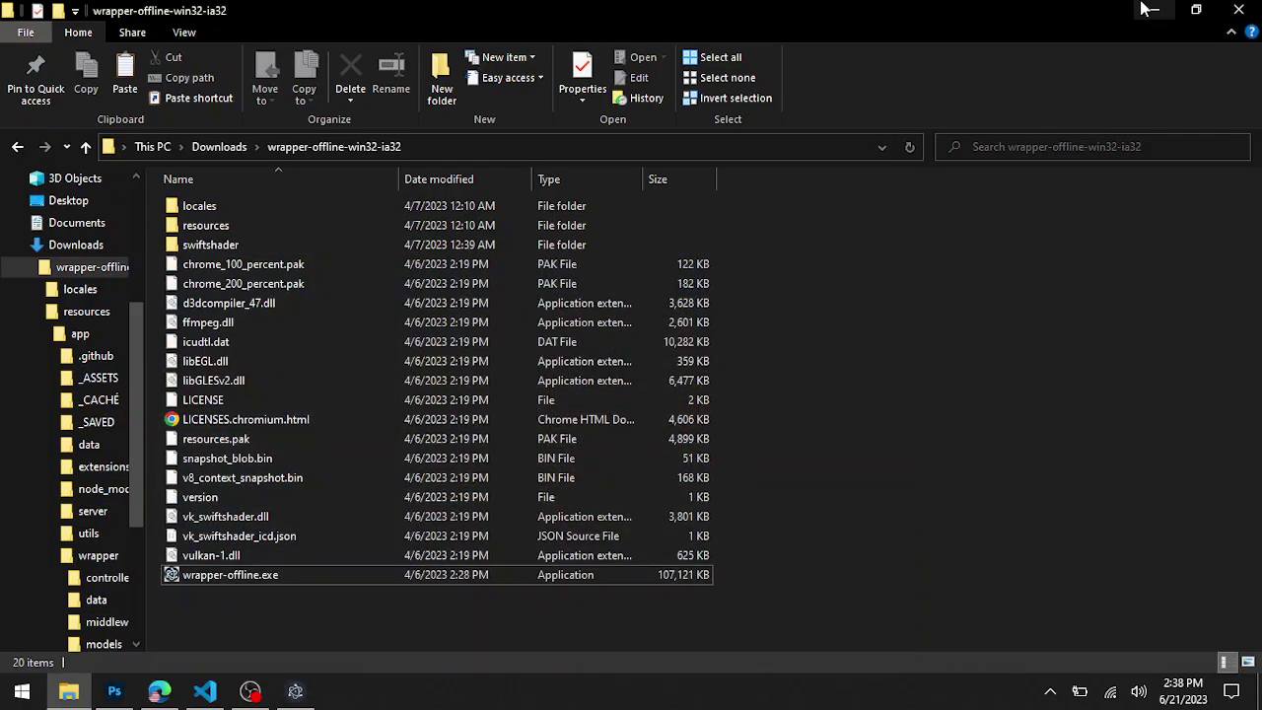
{"action": "left_click", "coordinate": [1144, 8]}
{"action": "left_click", "coordinate": [1150, 14]}
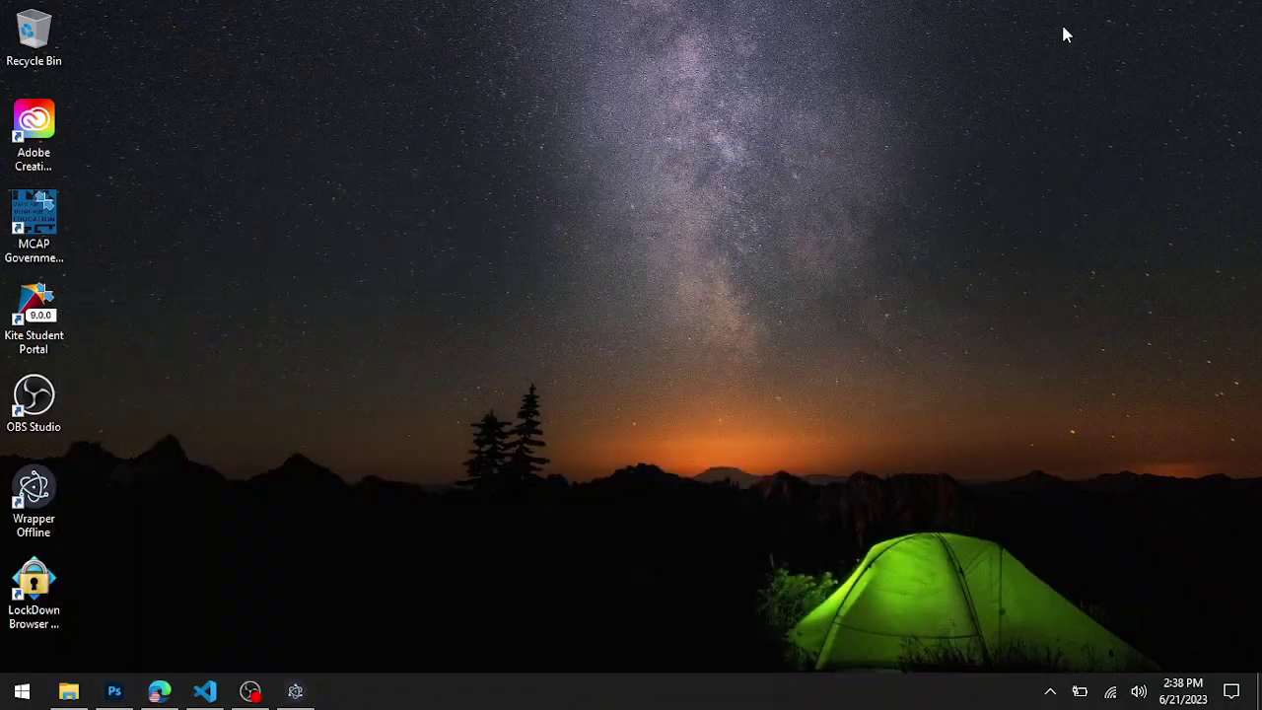
{"action": "left_click", "coordinate": [294, 691]}
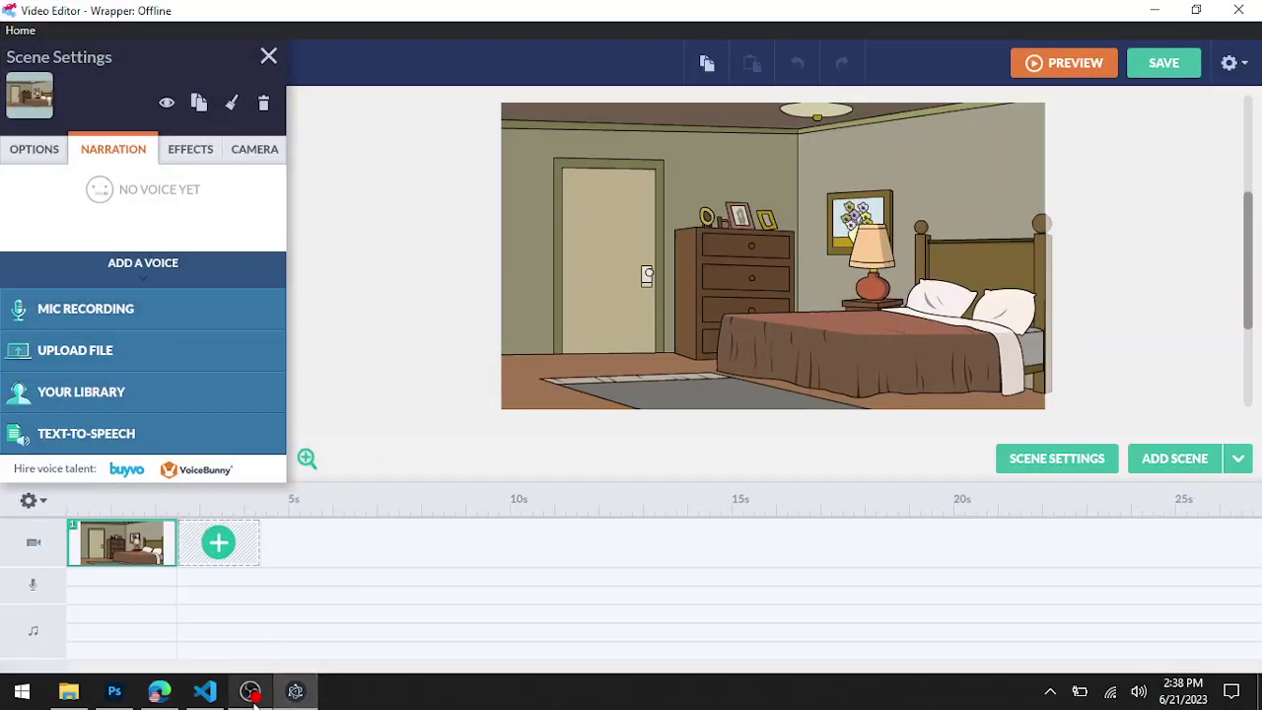
- Return Wrapper: Offline to its saved video list and bring OBS Studio to the front
{"action": "left_click", "coordinate": [250, 691]}
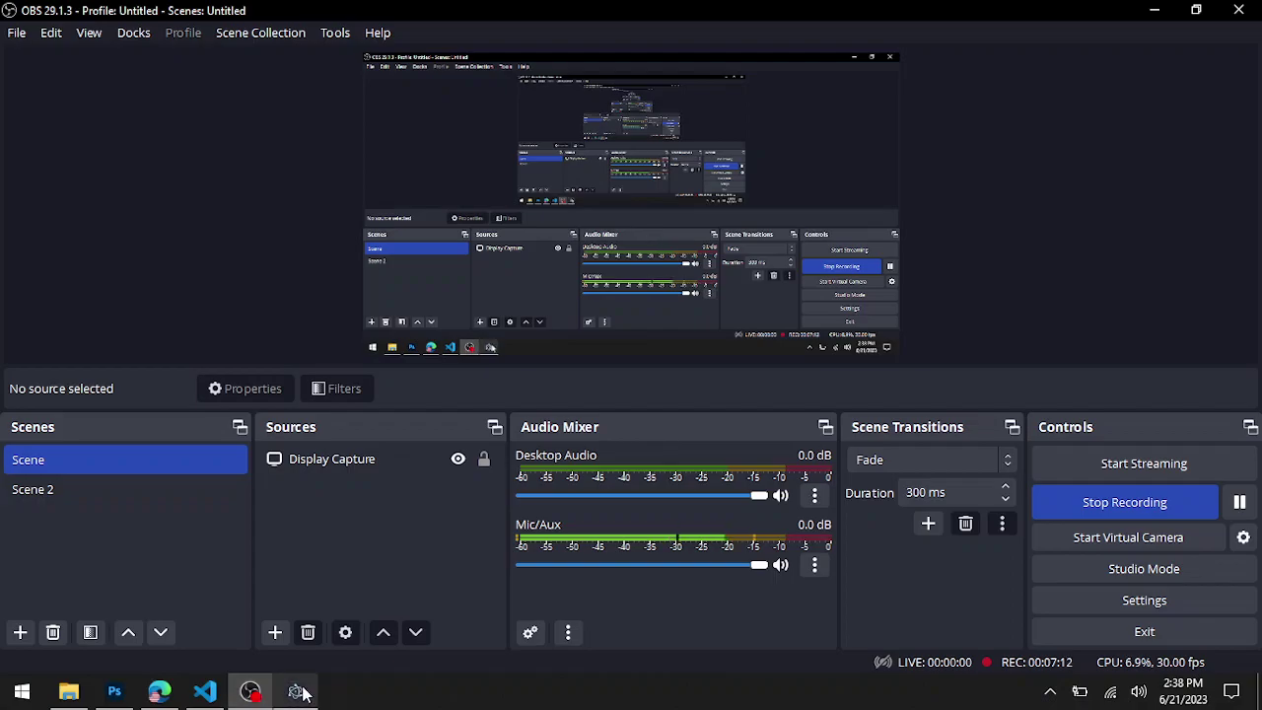
{"action": "left_click", "coordinate": [251, 691]}
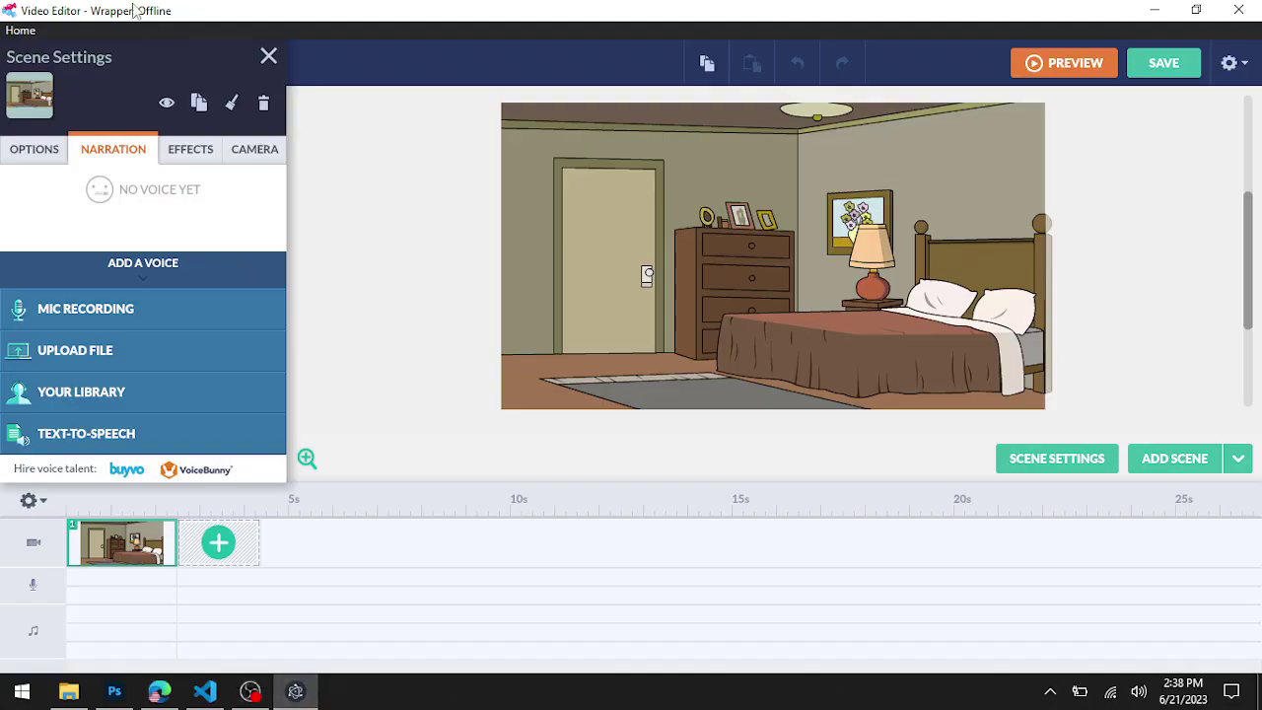
{"action": "left_click", "coordinate": [20, 30]}
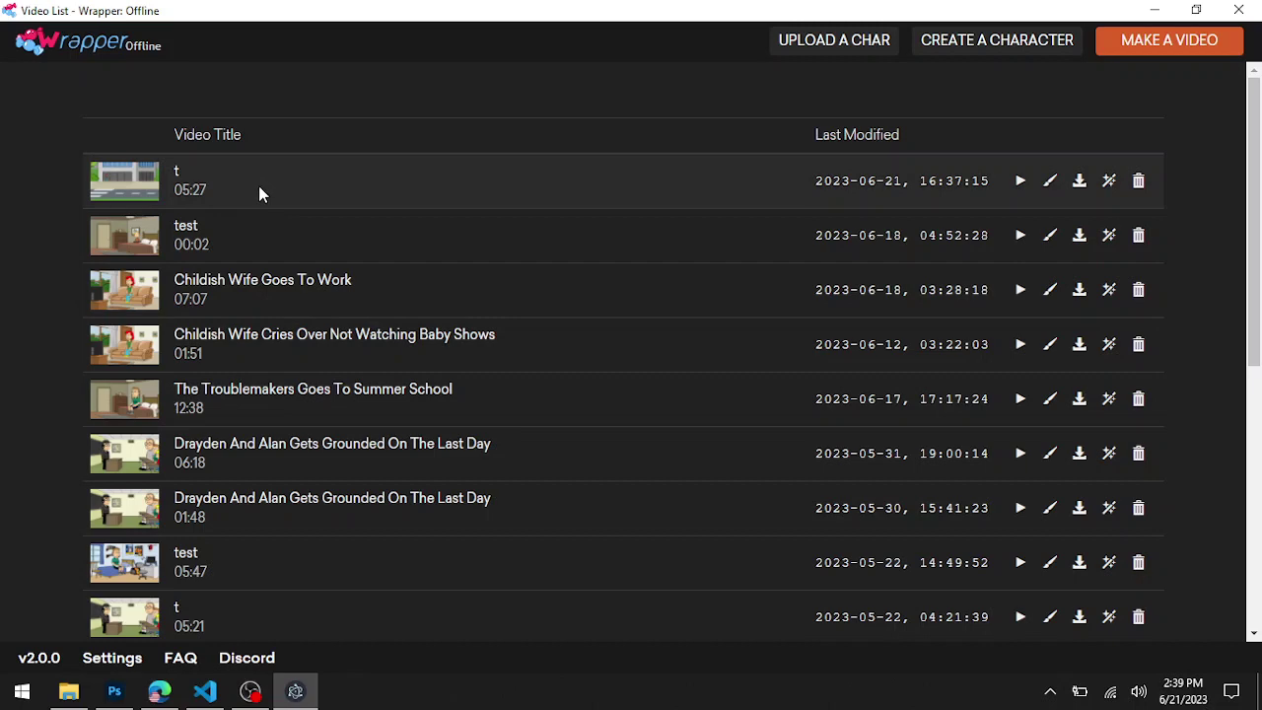
{"action": "left_click", "coordinate": [251, 691]}
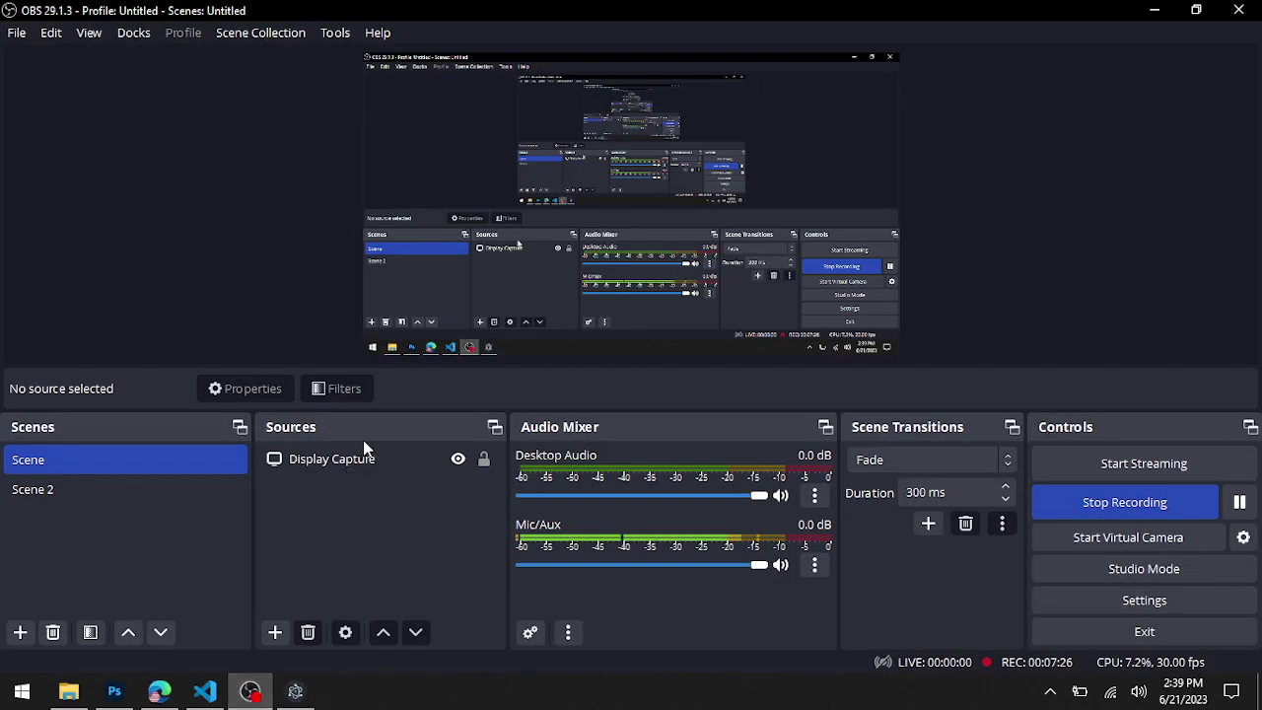